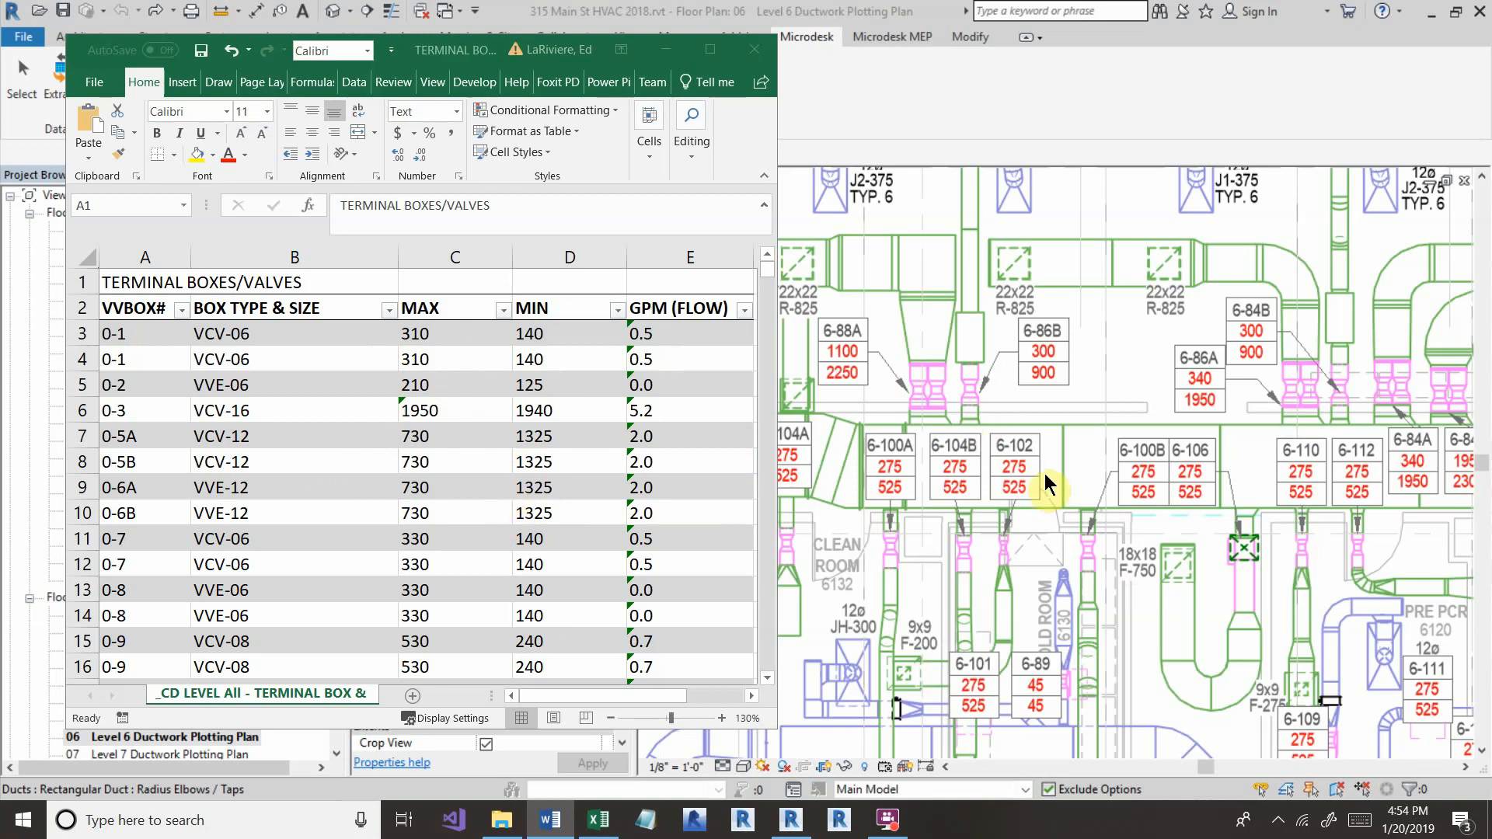
Switch to Revit and select the current view's objects that match the *Mechanical Equipment rule-based filter.
click(1139, 373)
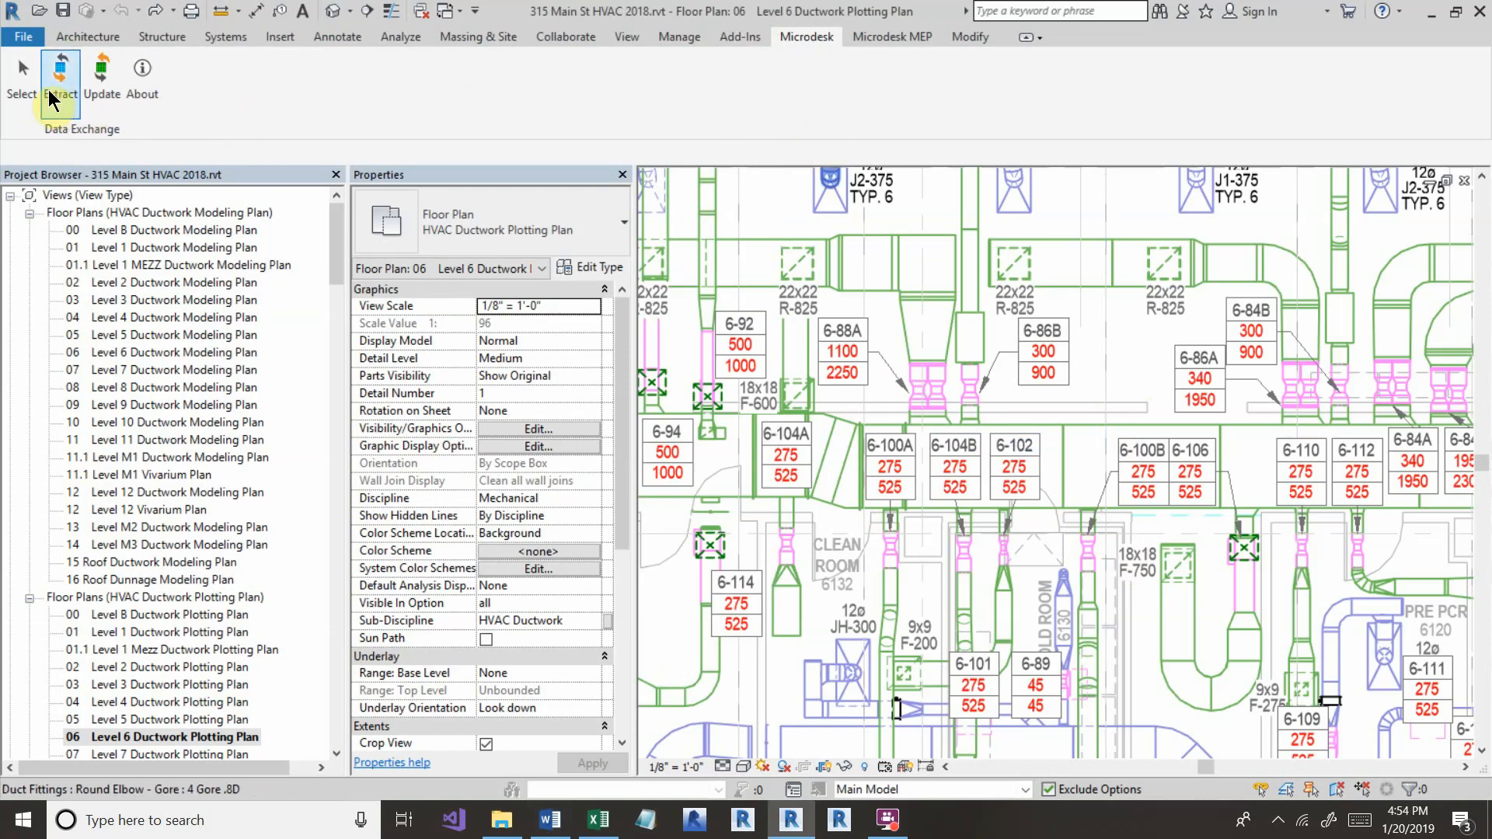
click(23, 92)
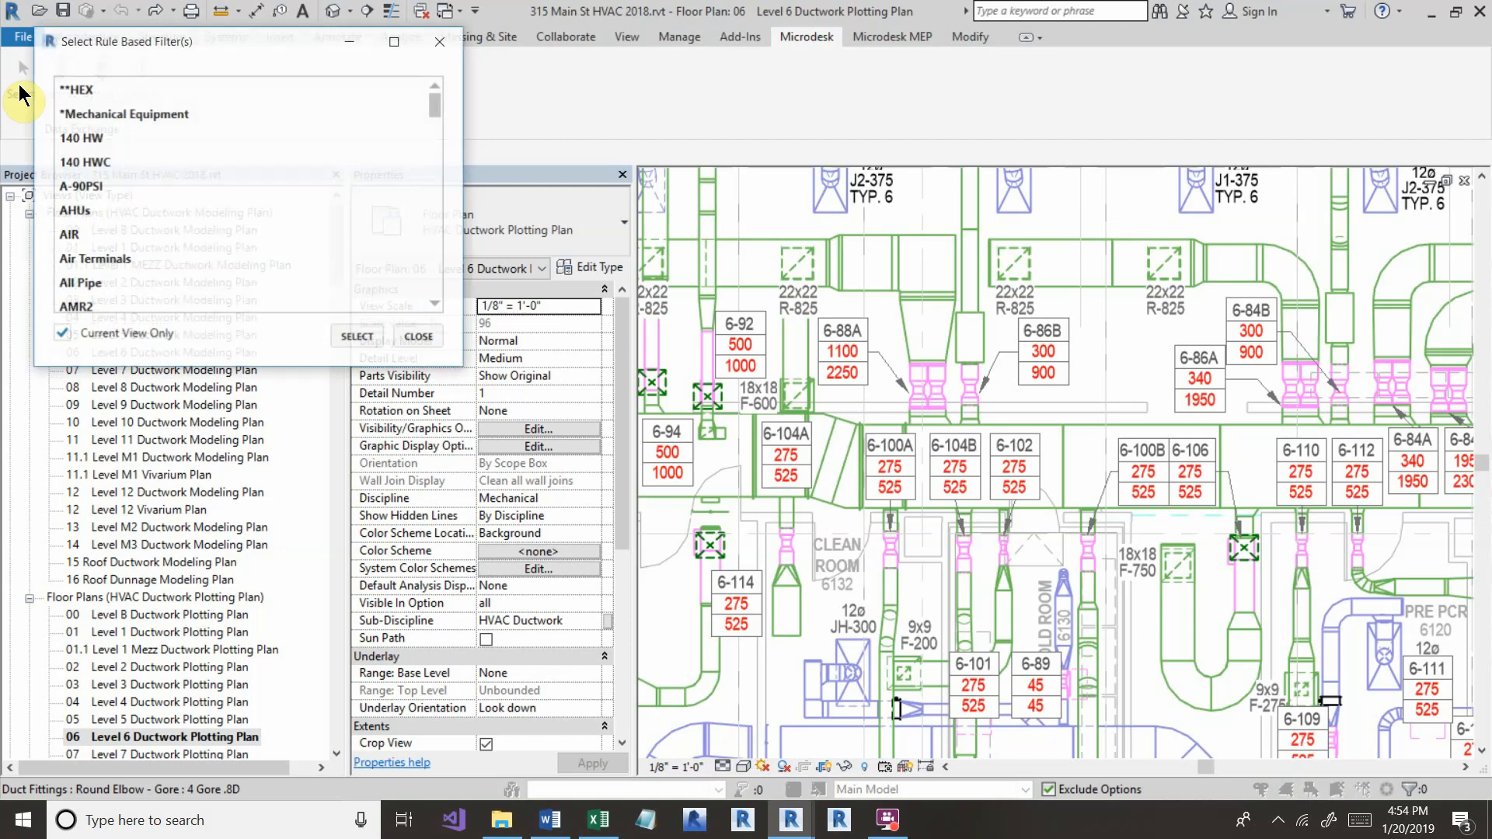
click(109, 114)
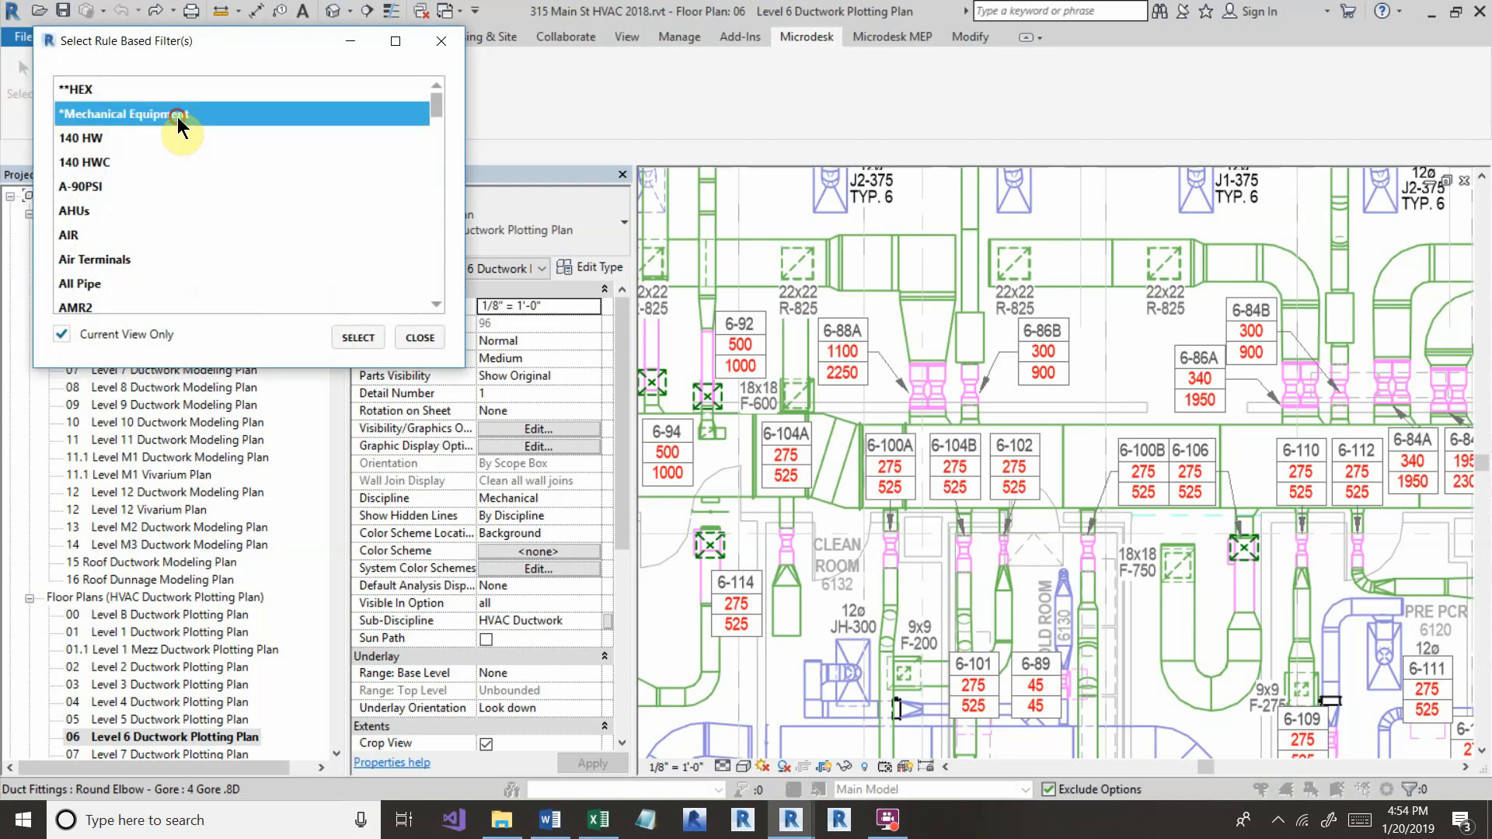
click(359, 339)
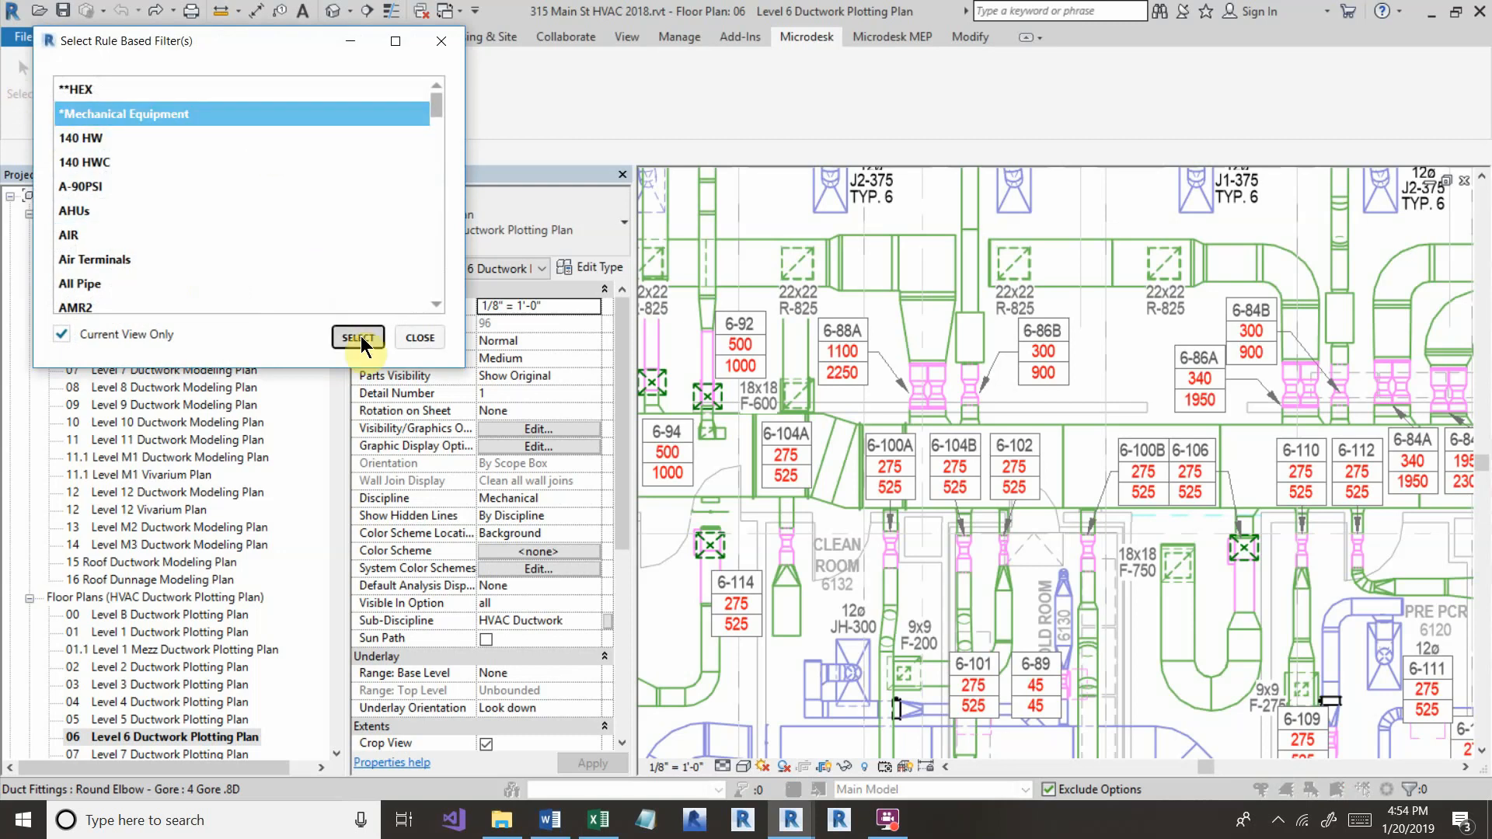
click(361, 336)
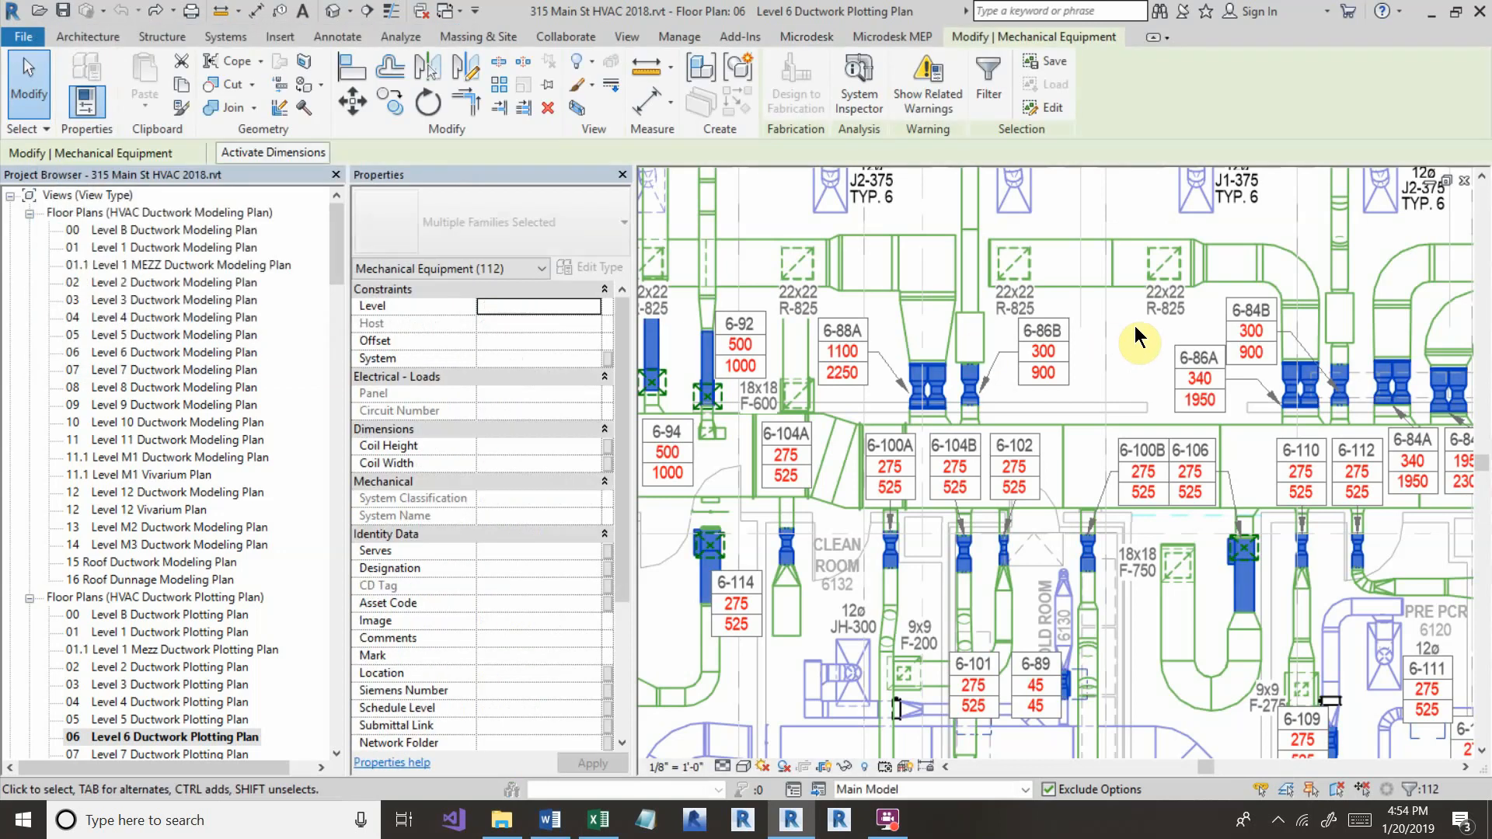
Extract the selected objects to an Excel file named VAV Boxes and Air Valves, using one tab per category.
click(807, 37)
click(69, 94)
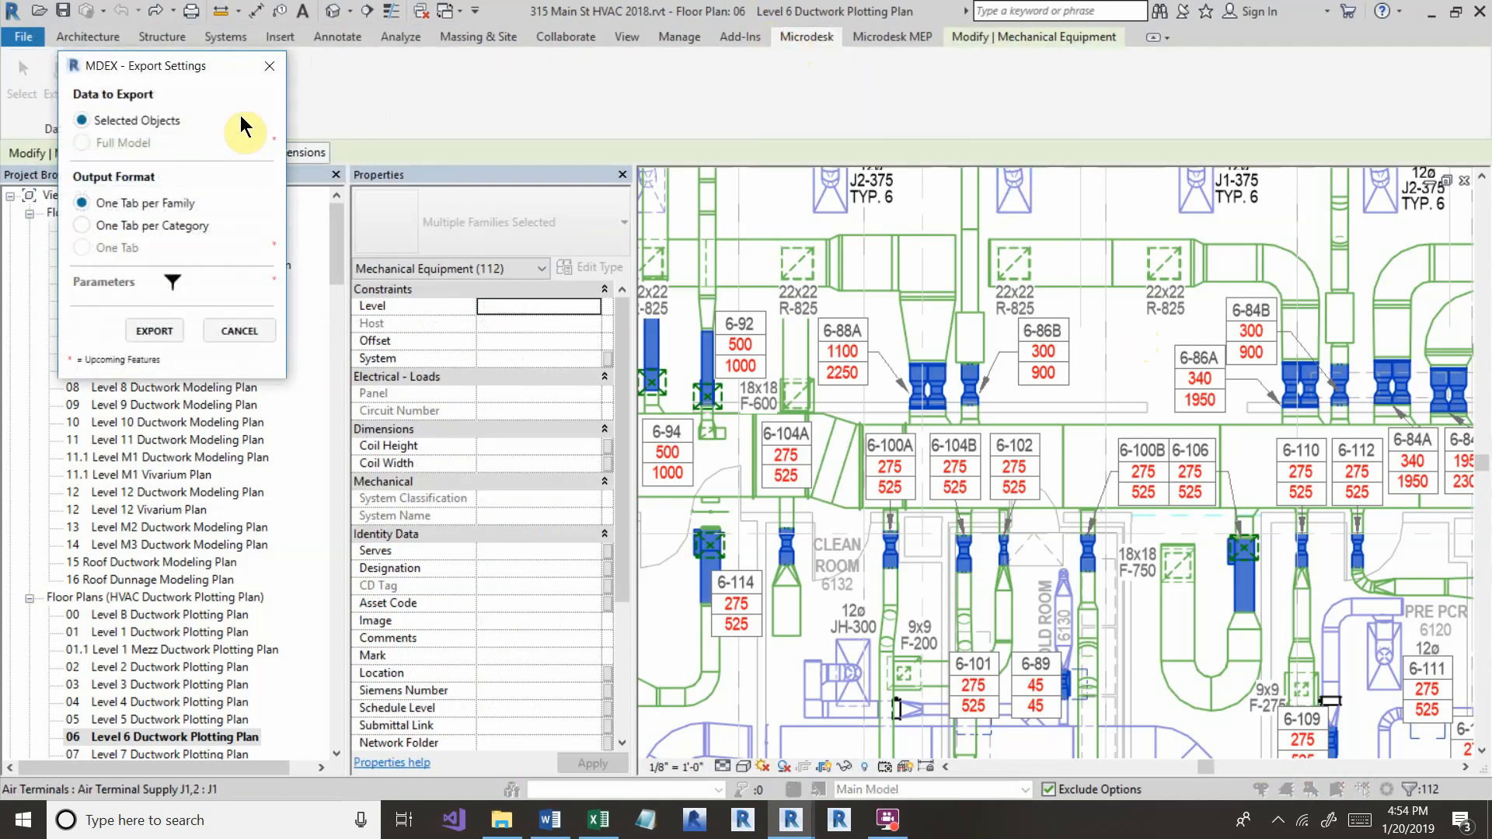
click(82, 225)
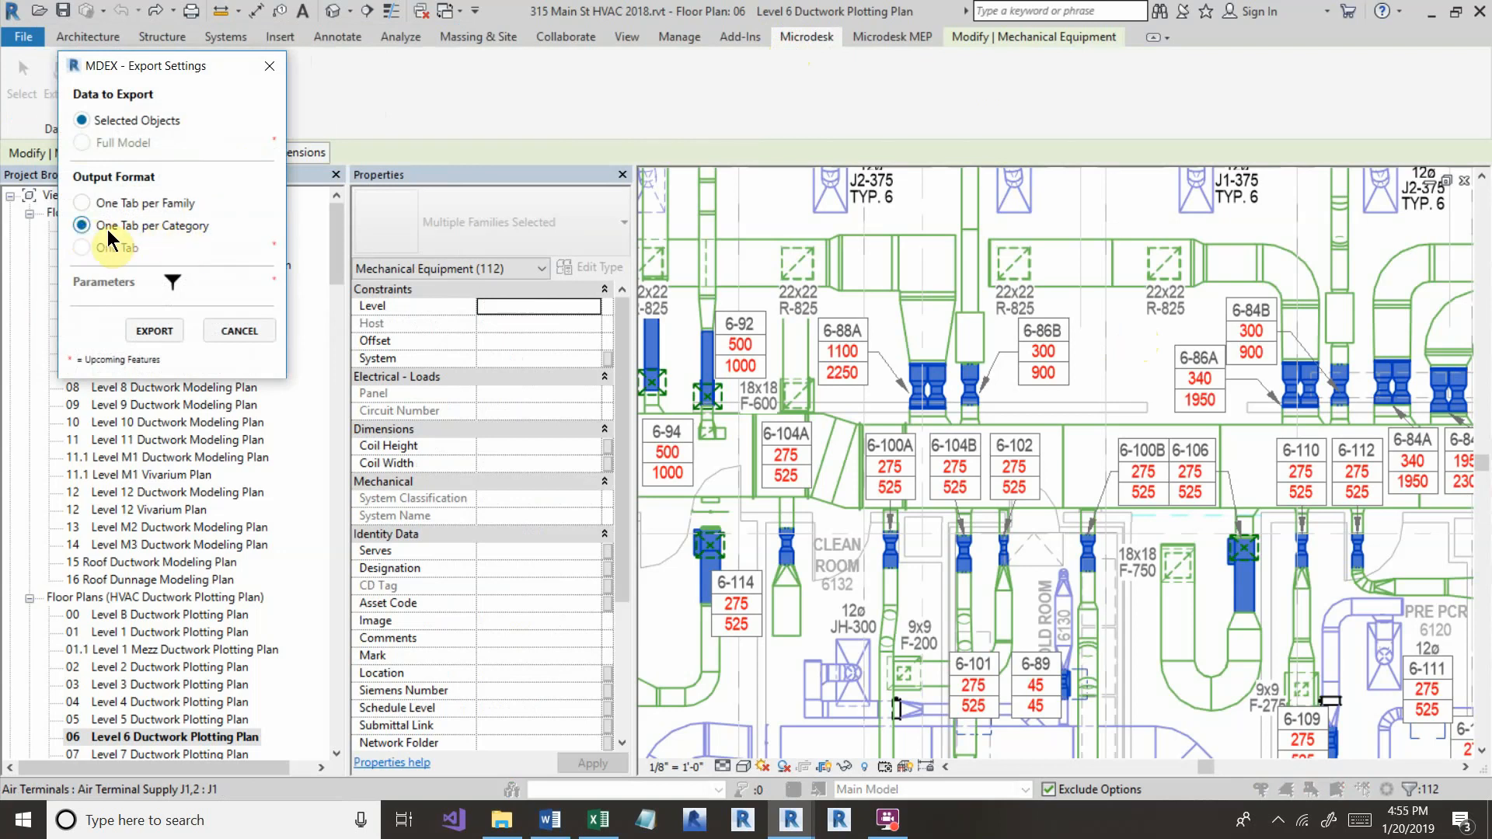
click(154, 331)
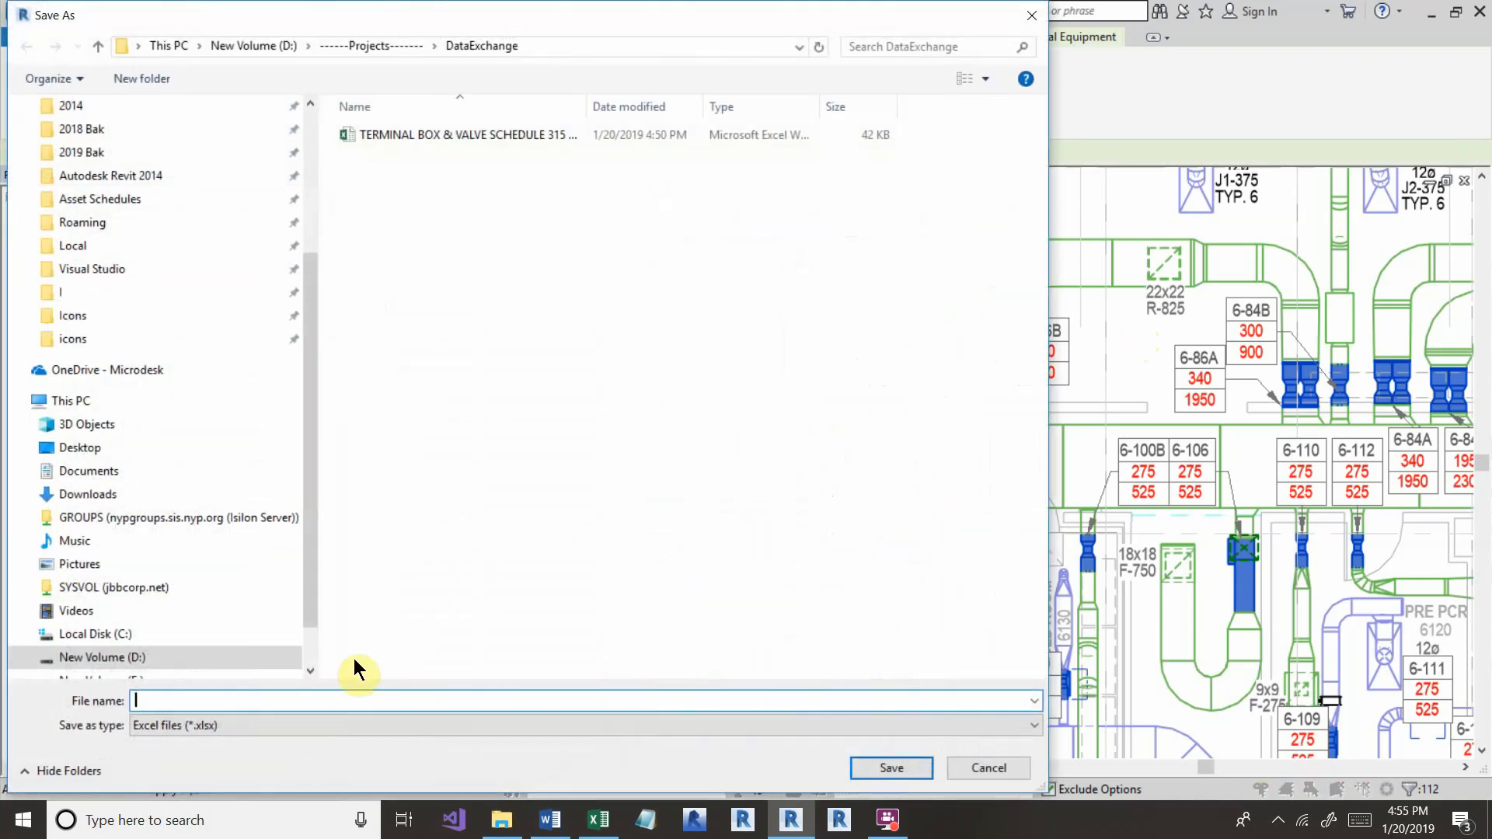
text(VAV Boxes and Air Valves)
click(870, 765)
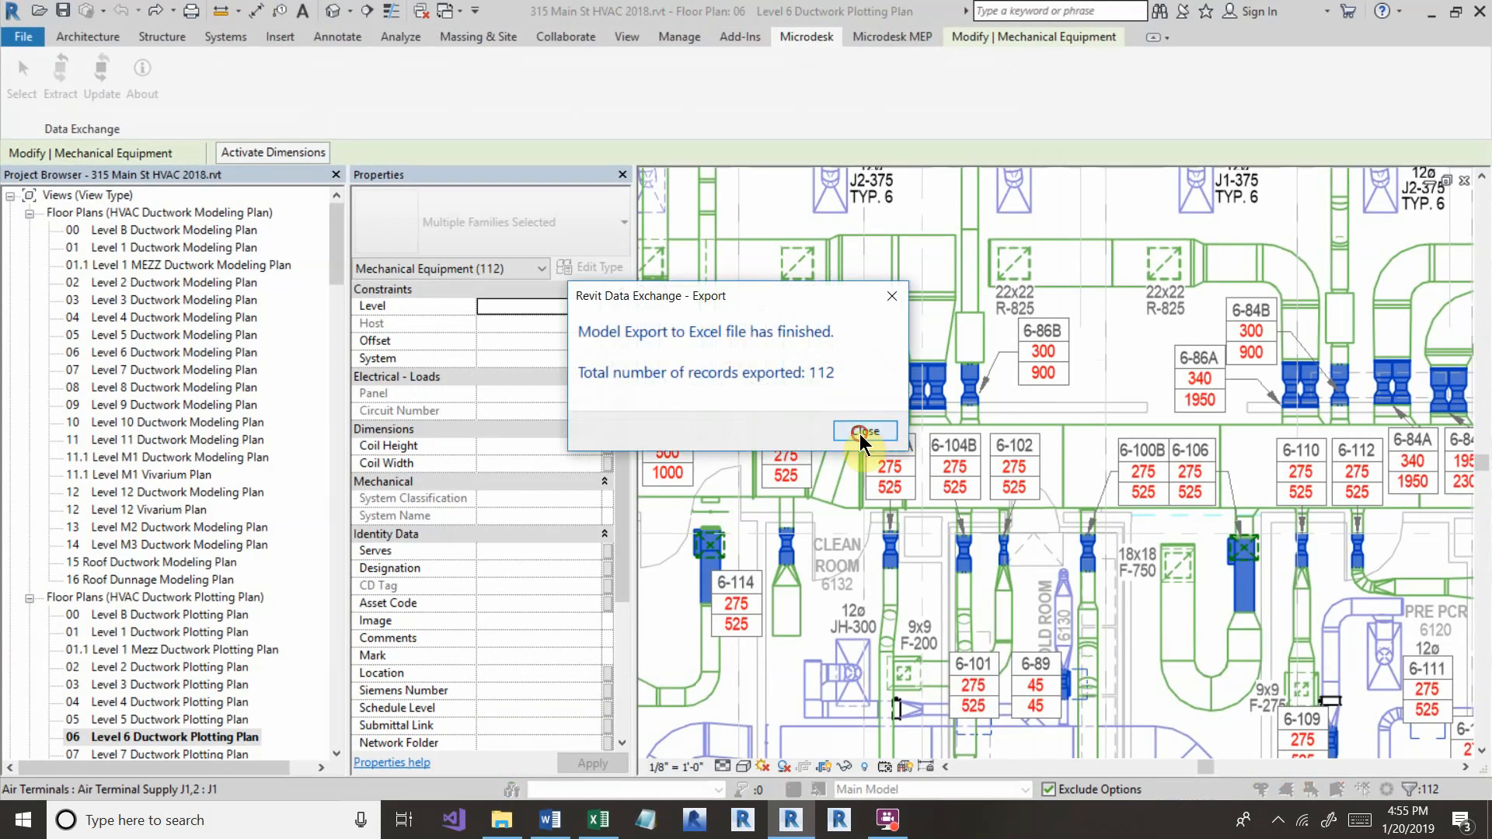
click(865, 431)
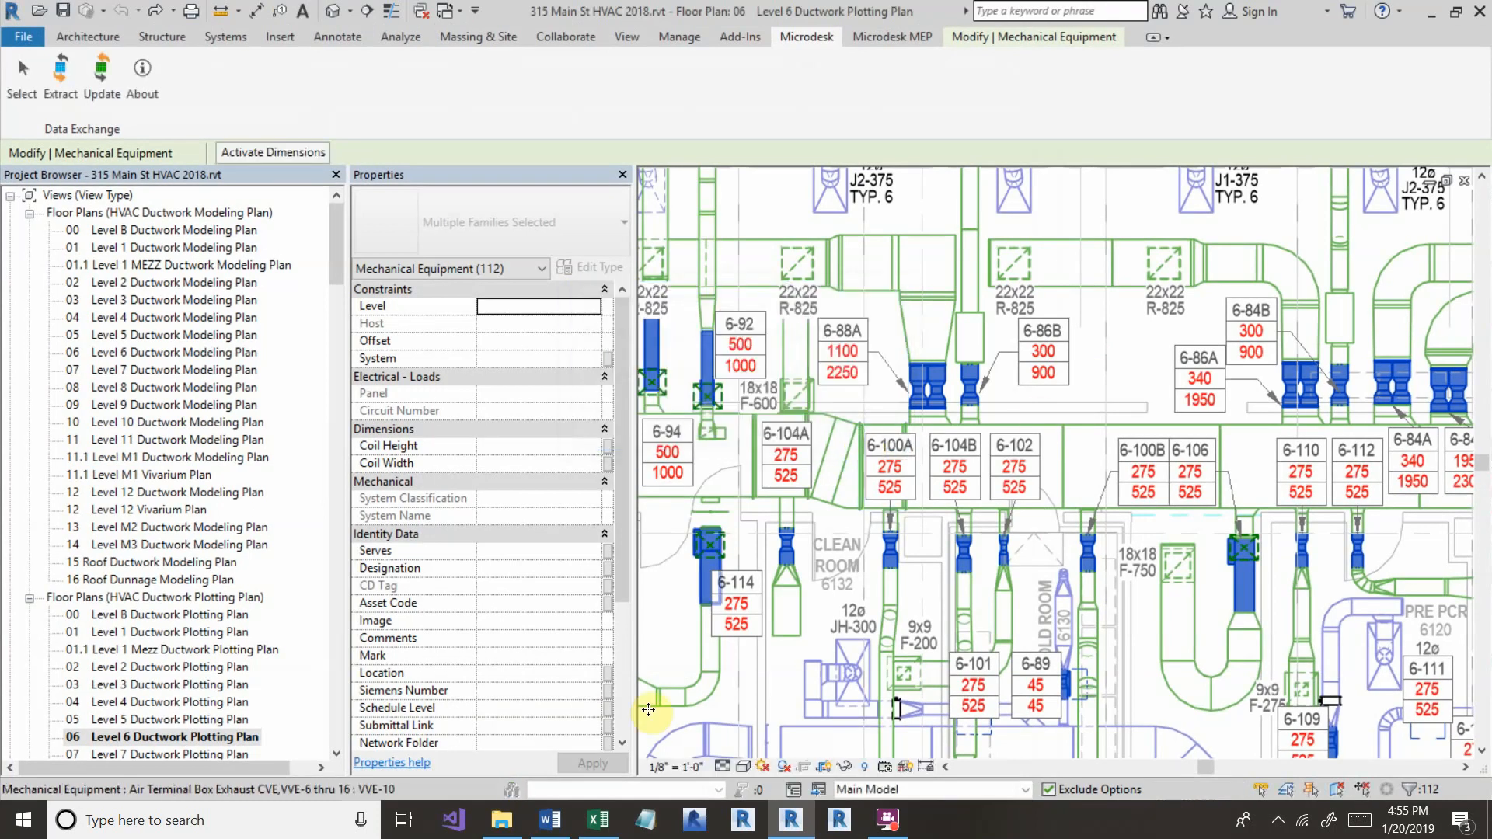
Open the exported VAV Boxes and Air Valves workbook in Excel, widen its window and show the Mechanical Equipment sheet.
click(502, 821)
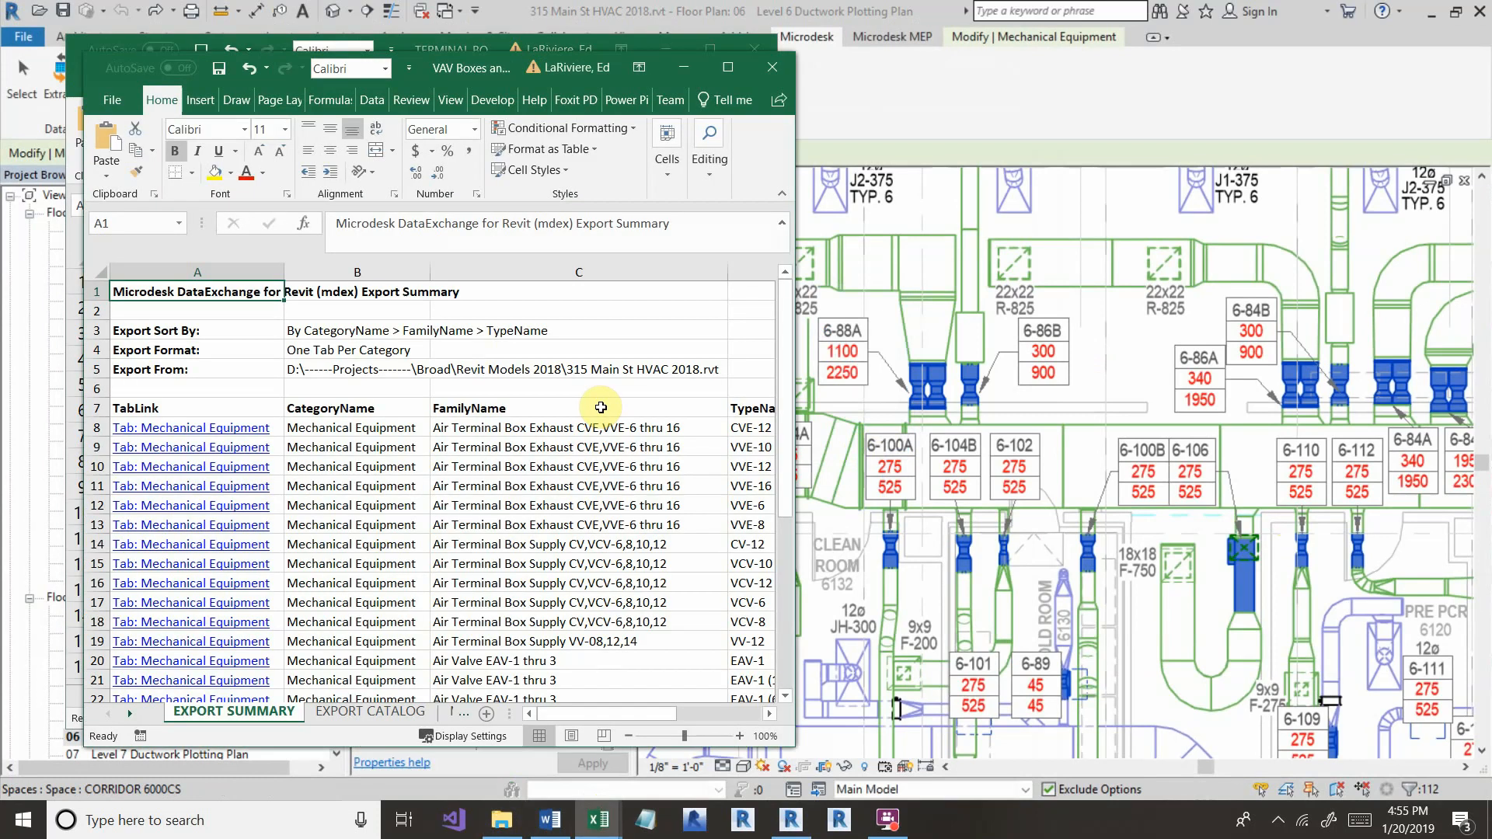
drag(795, 405, 971, 401)
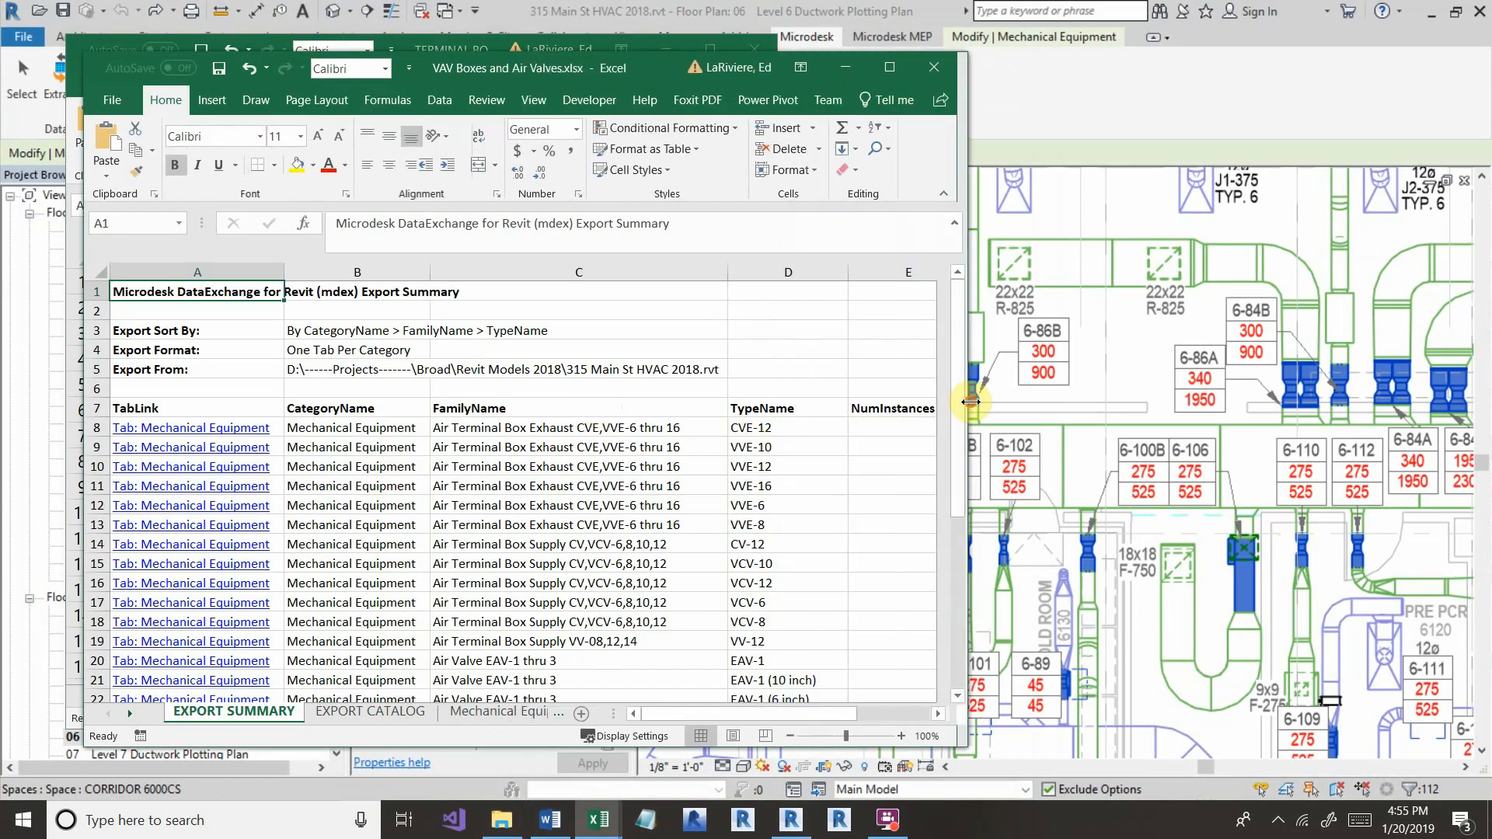
click(496, 712)
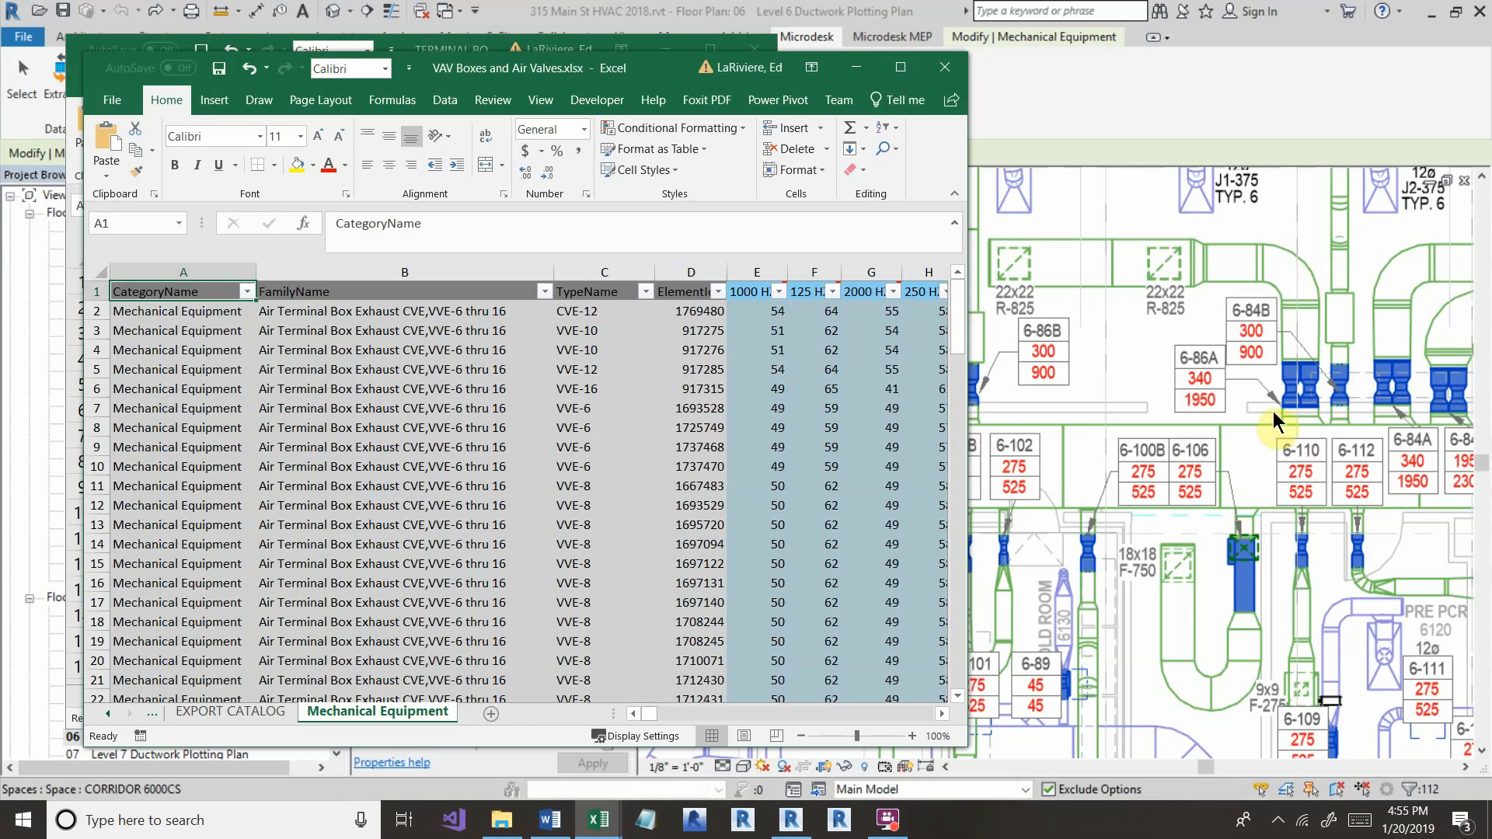
View the VVBOX# column in the TERMINAL BOXES/VALVES schedule workbook, and return to the exported Mechanical Equipment sheet.
click(533, 48)
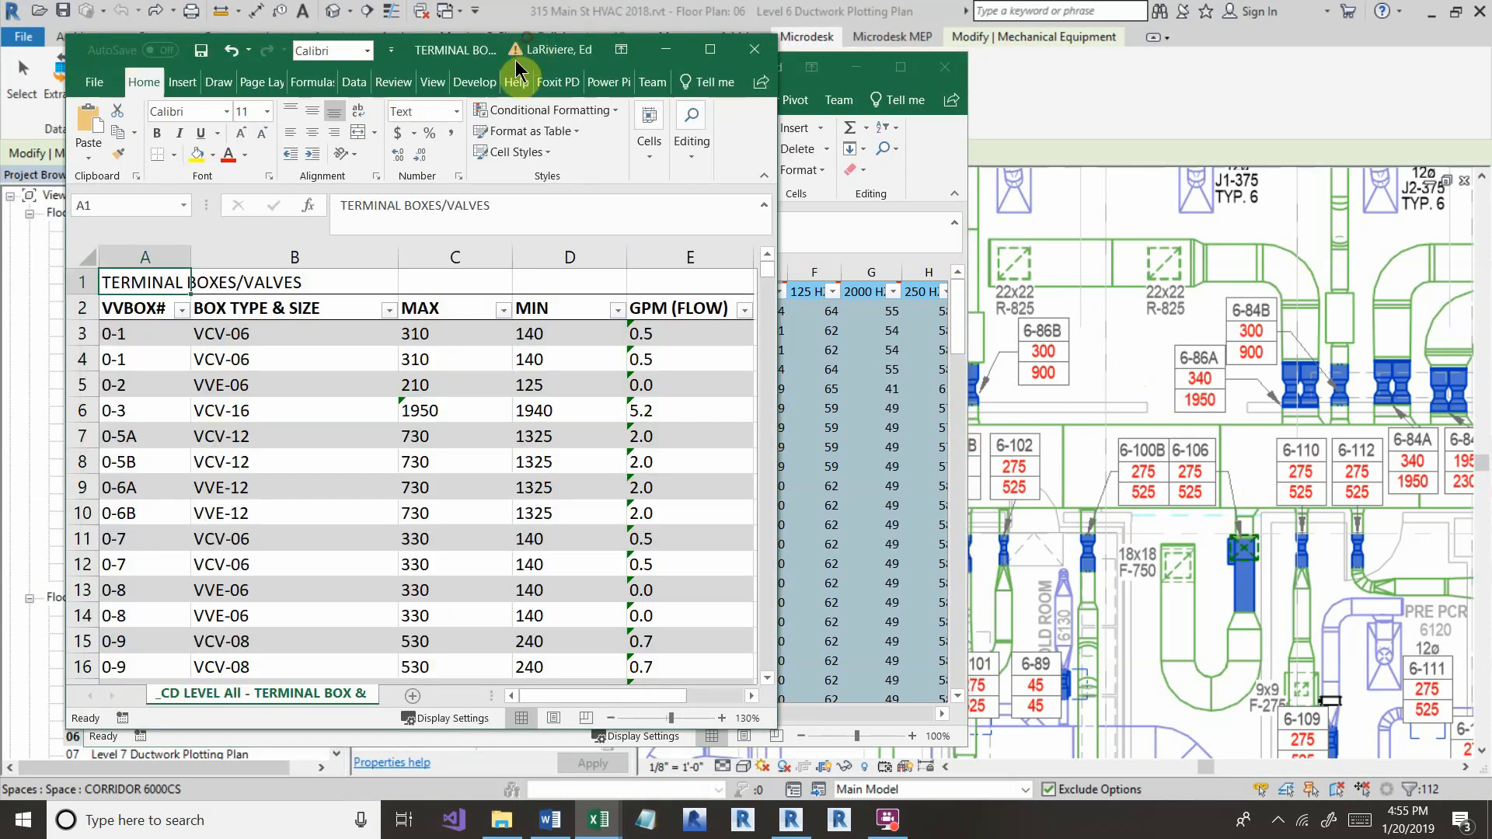
click(157, 259)
click(827, 373)
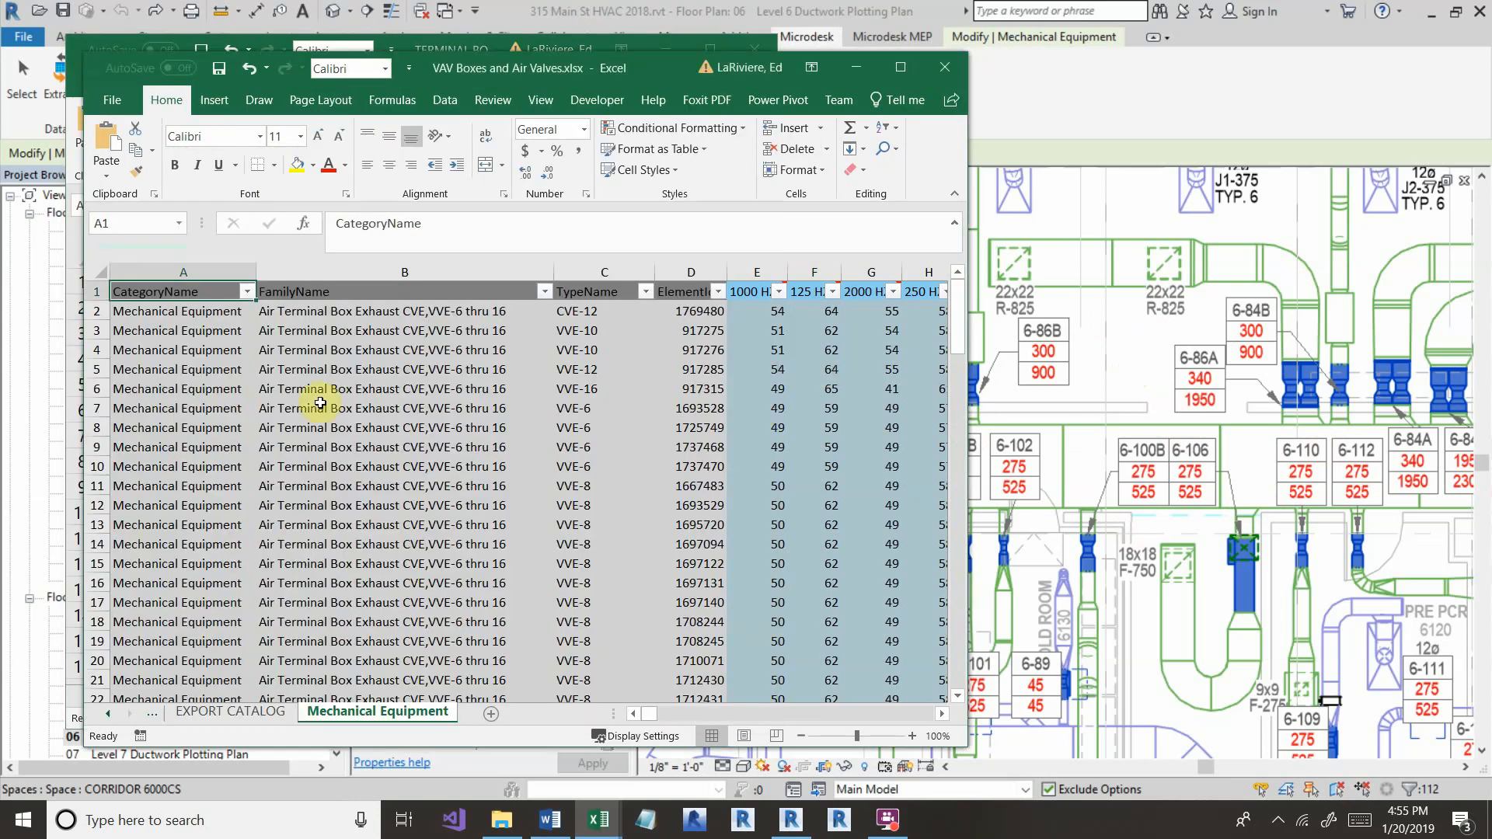
Search the header row for "Designation" and select the whole Designation (Project) column.
click(94, 292)
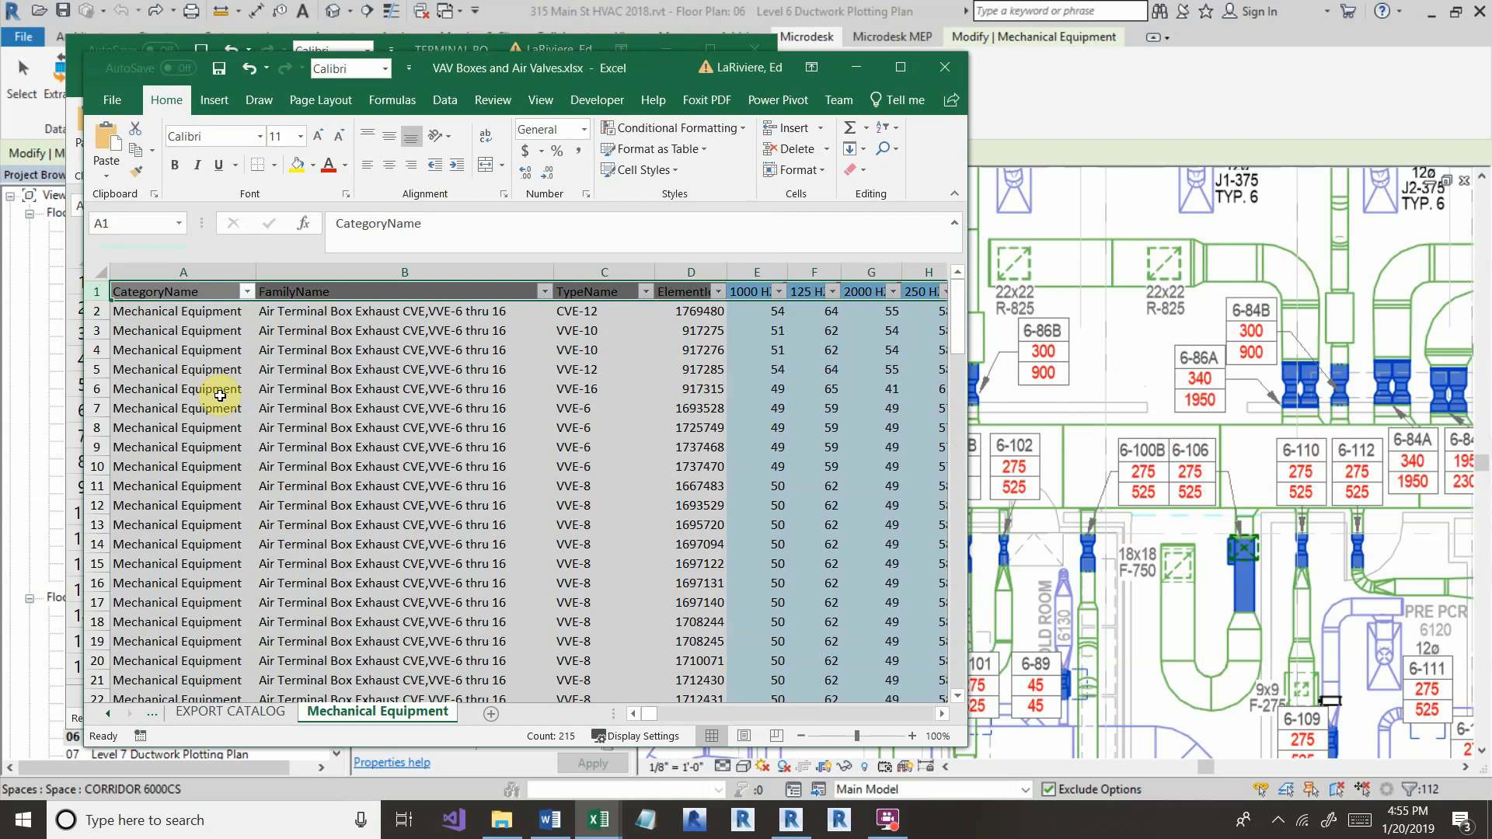
key(ctrl+f)
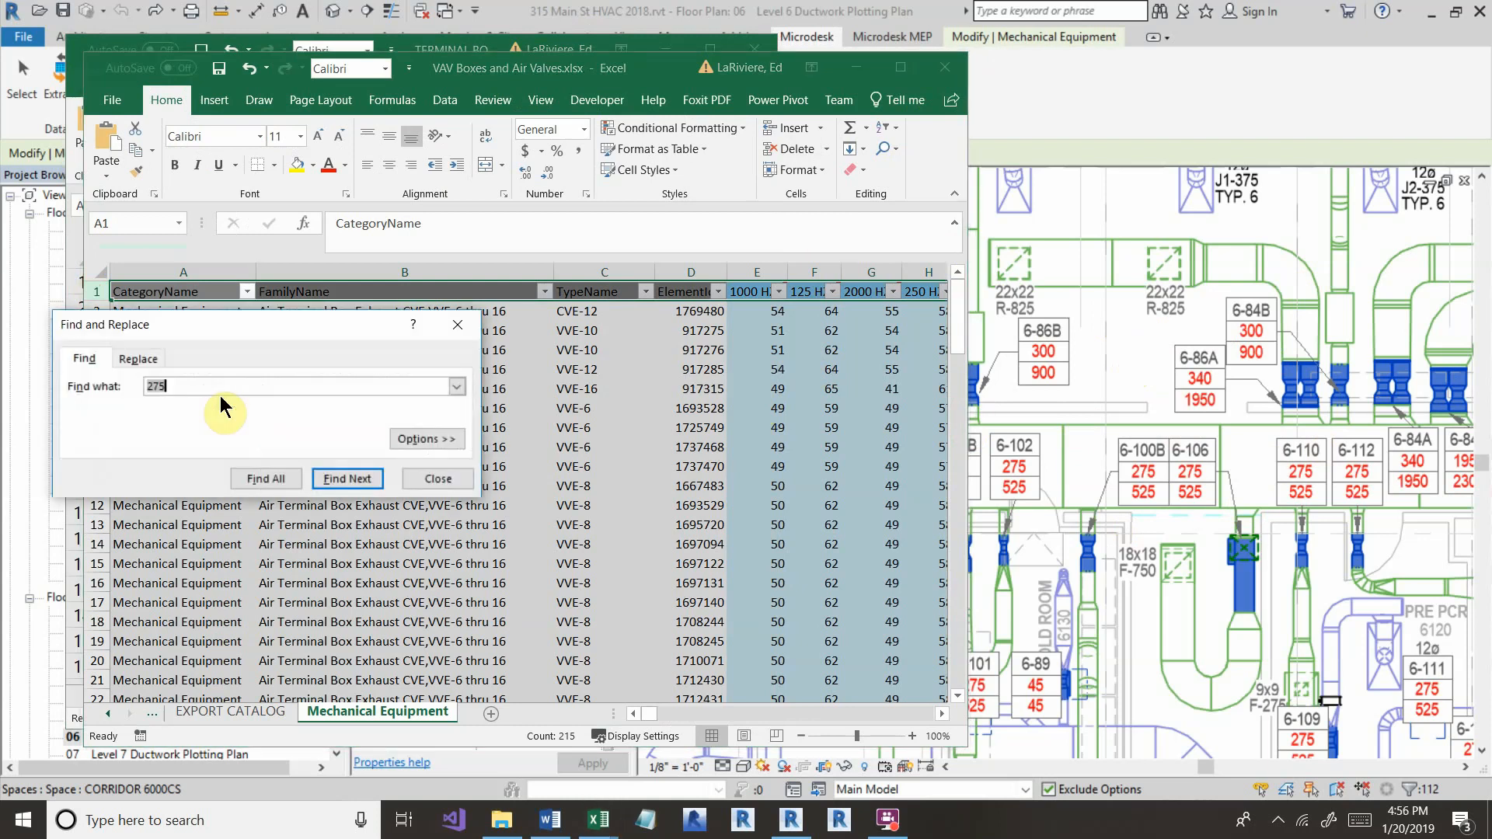
text(Designation)
click(336, 476)
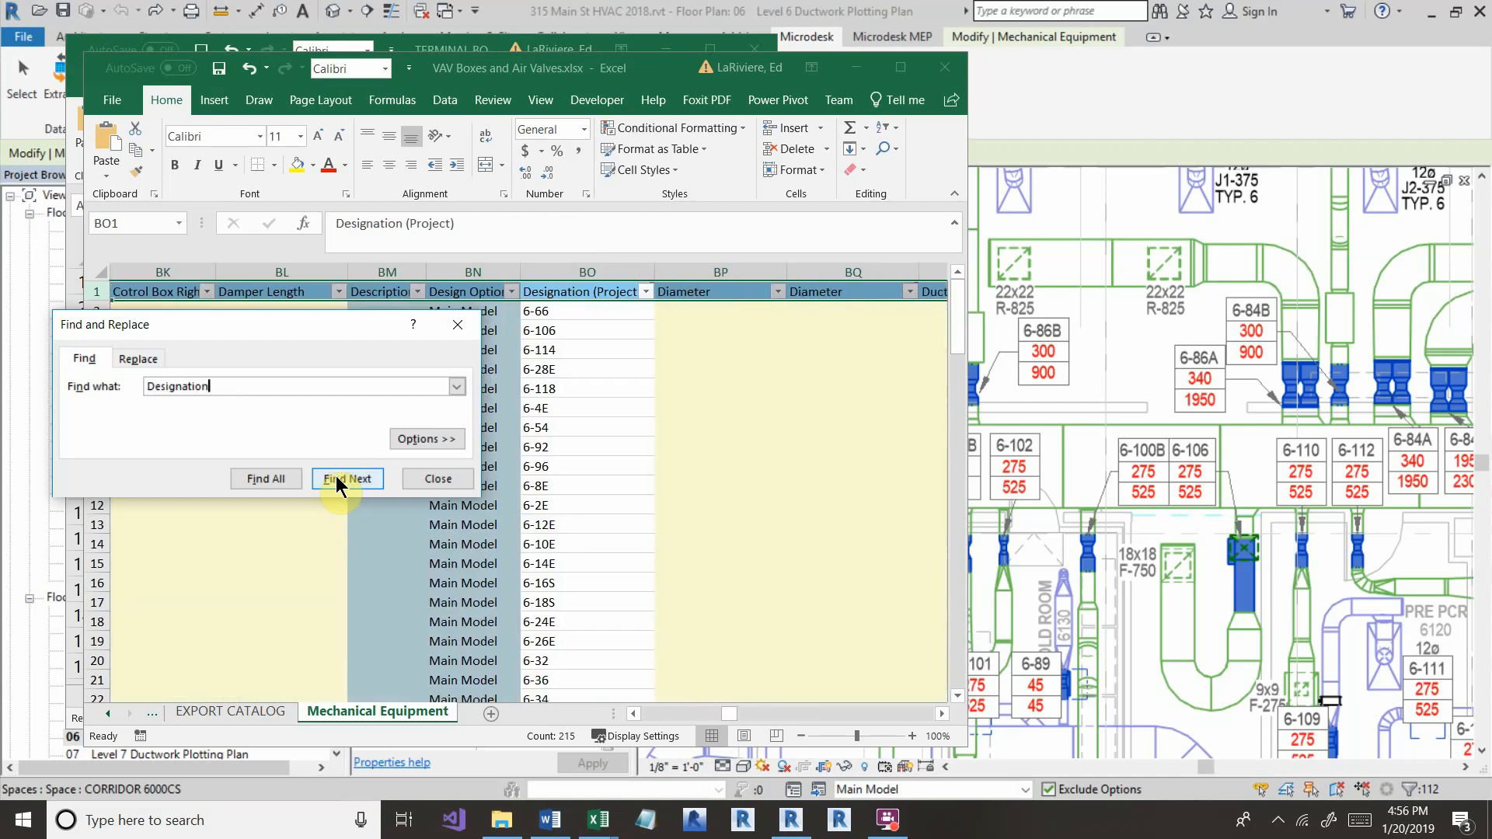
click(608, 263)
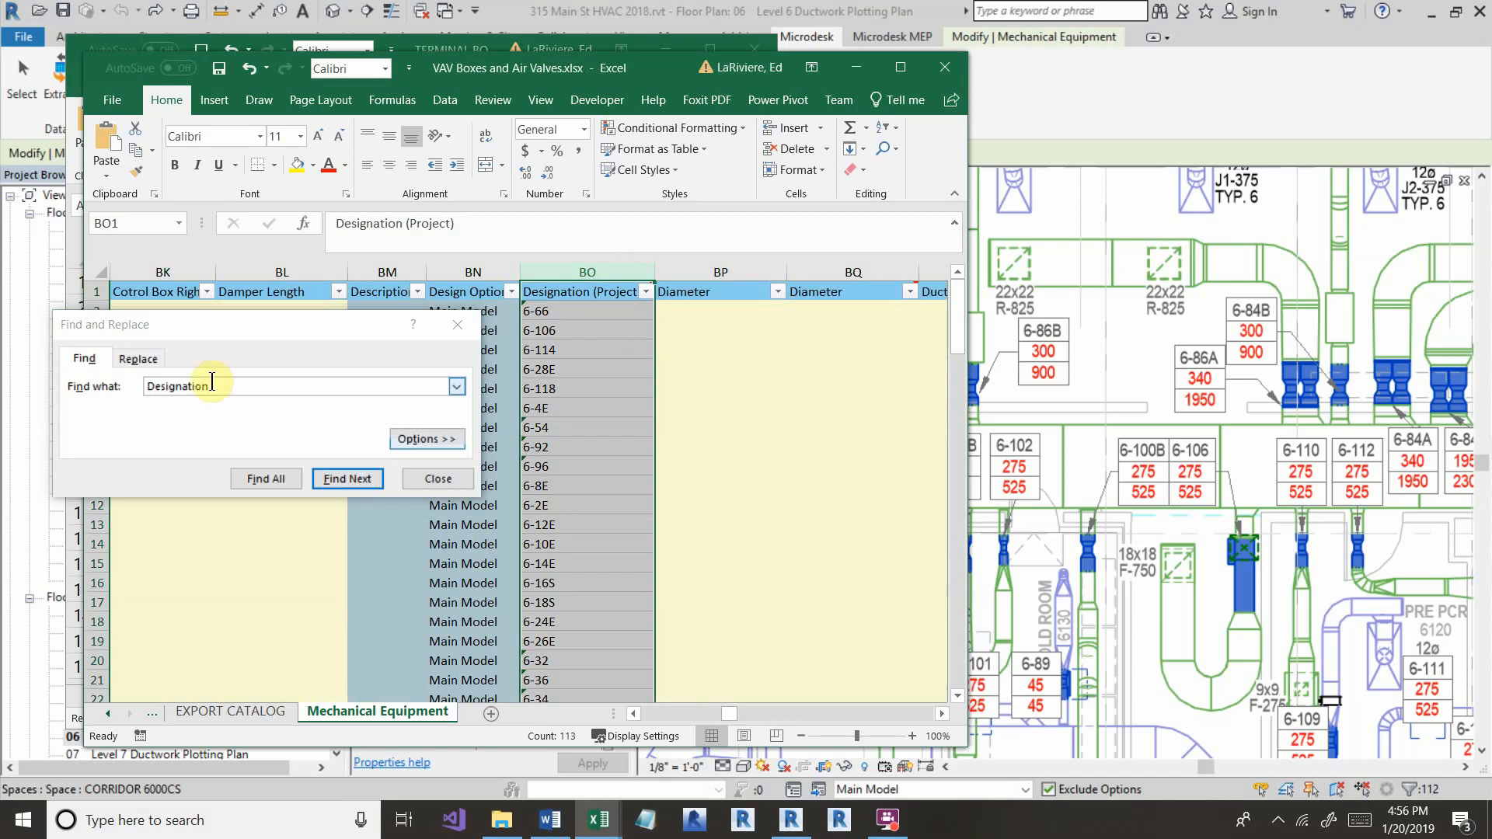
Try to find "Minimum" with only the Designation (Project) column selected.
click(243, 390)
double_click(176, 388)
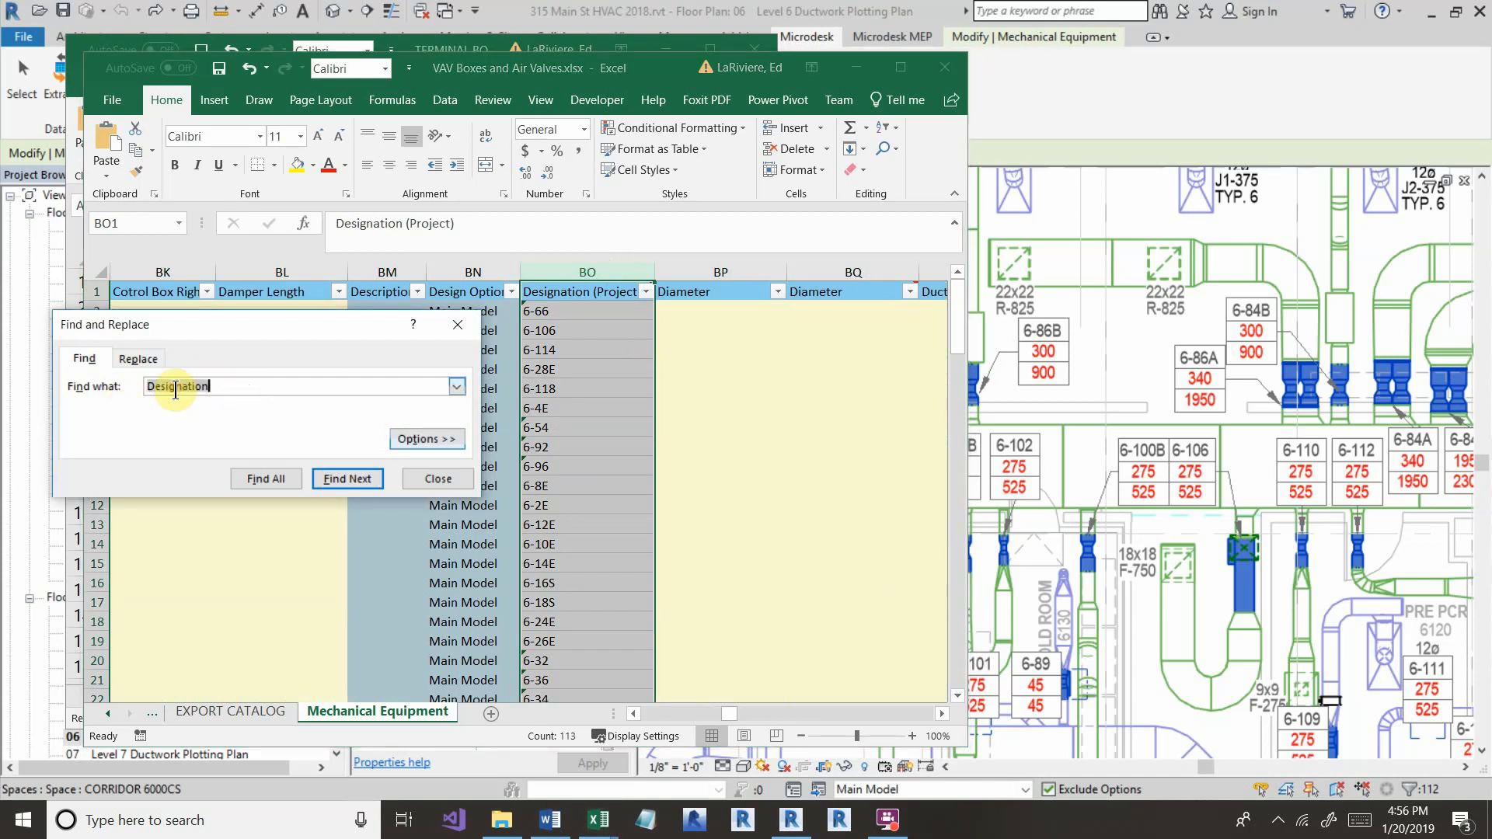
text(Minimum)
click(347, 479)
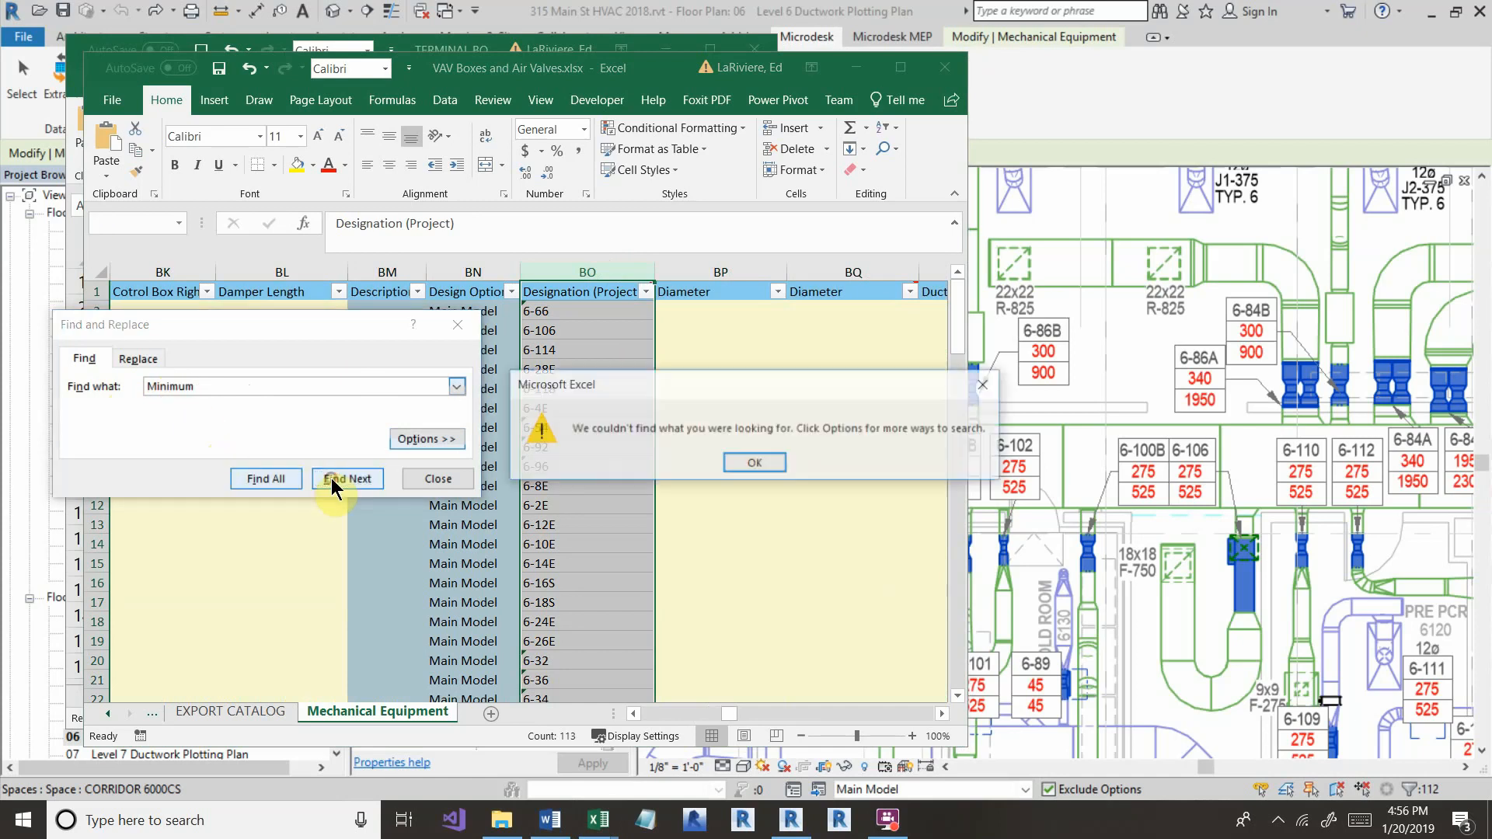
click(756, 463)
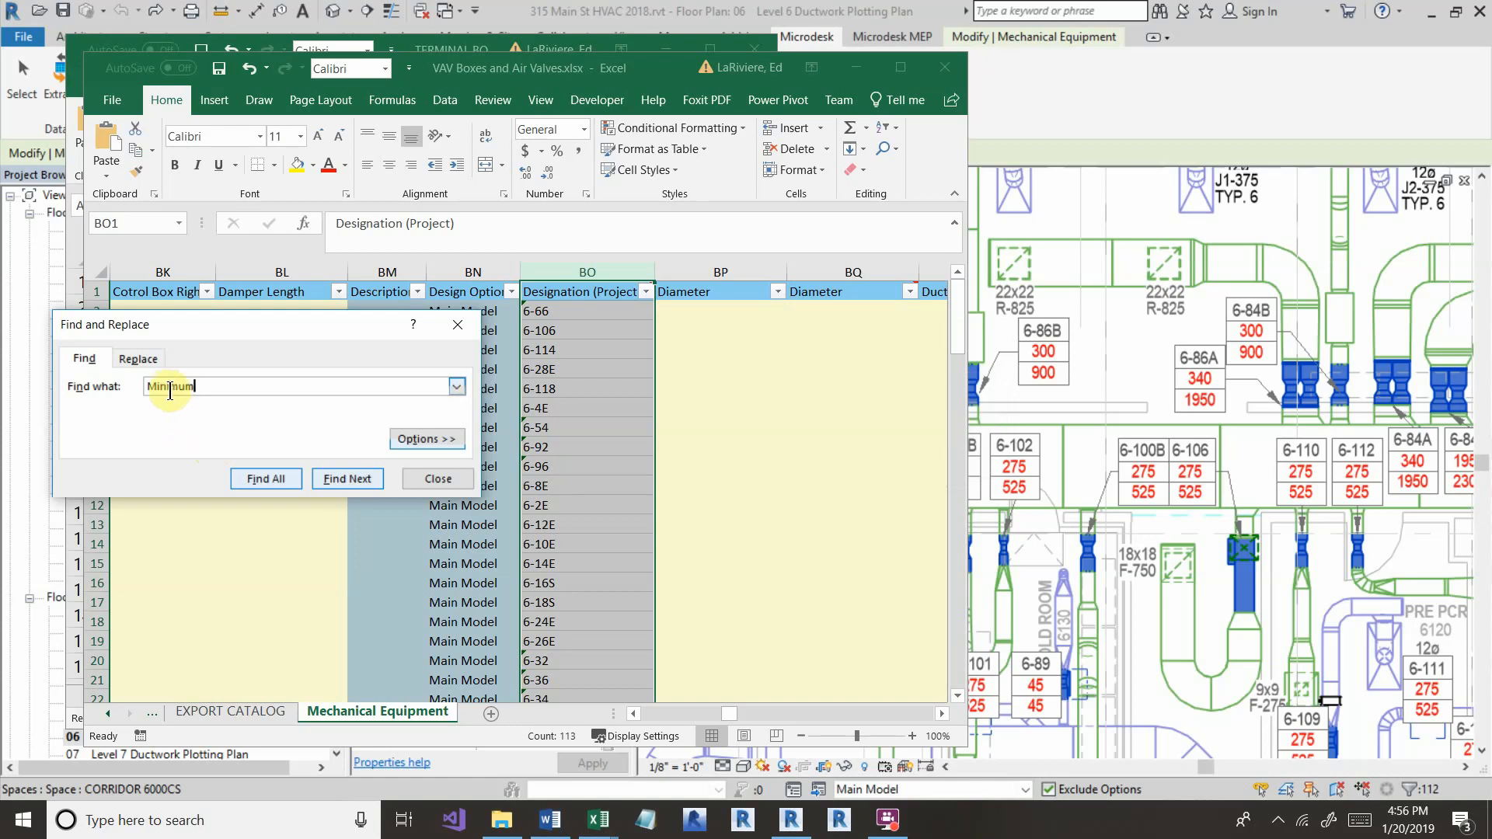
double_click(212, 383)
text(M)
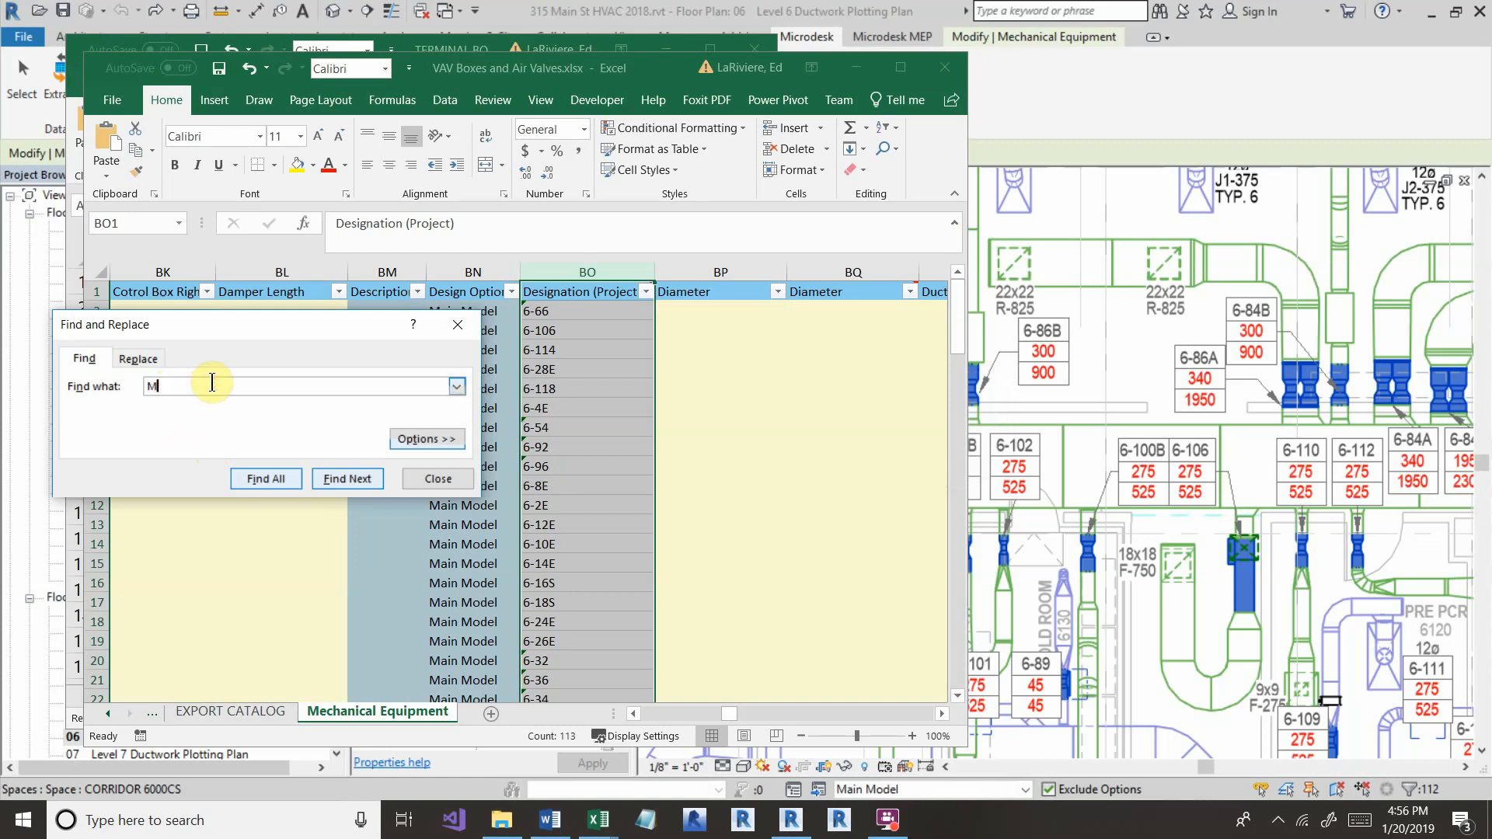
text(inimum)
key(Return)
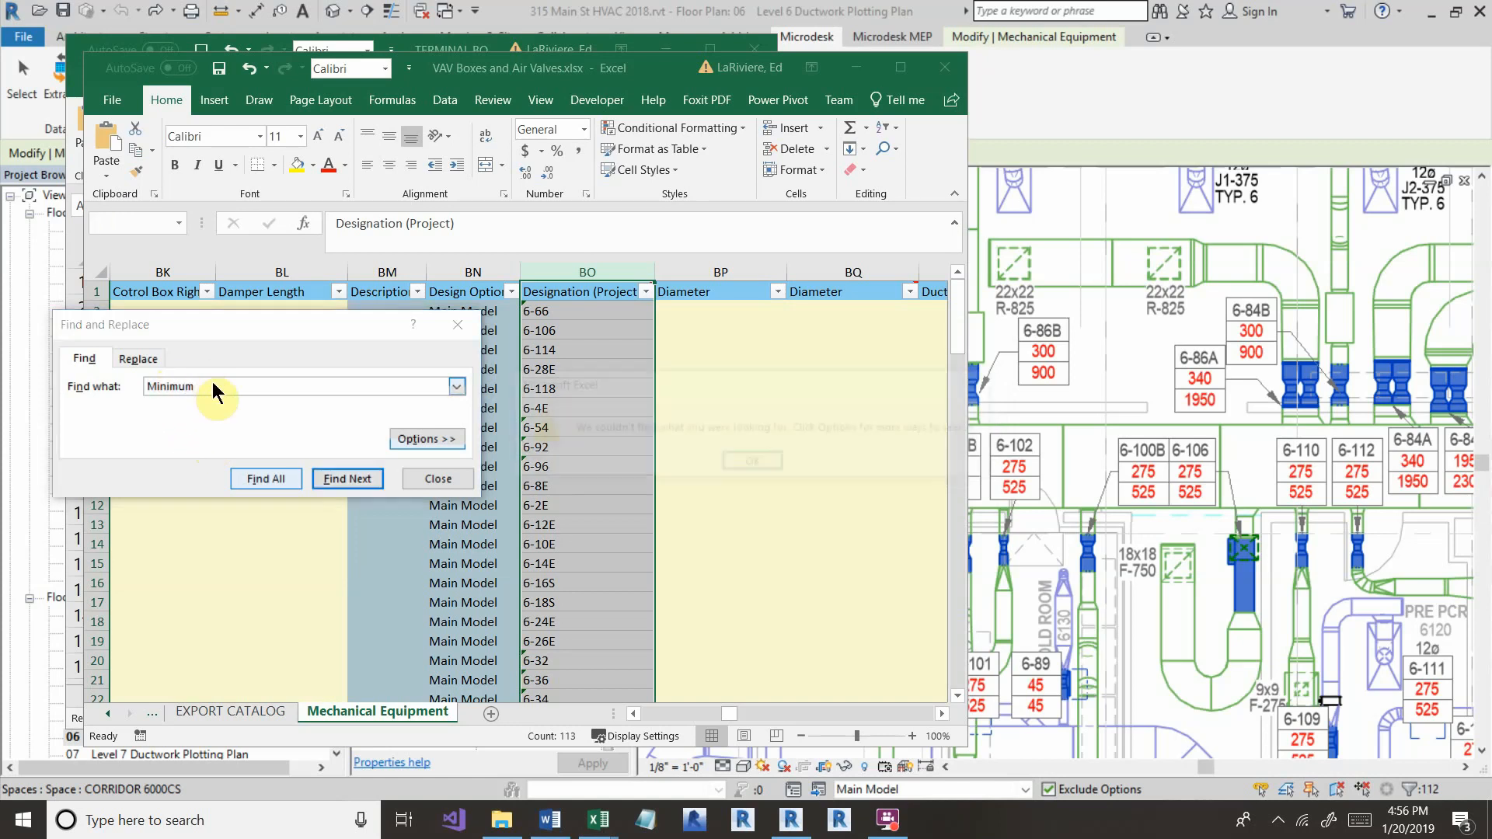
click(773, 464)
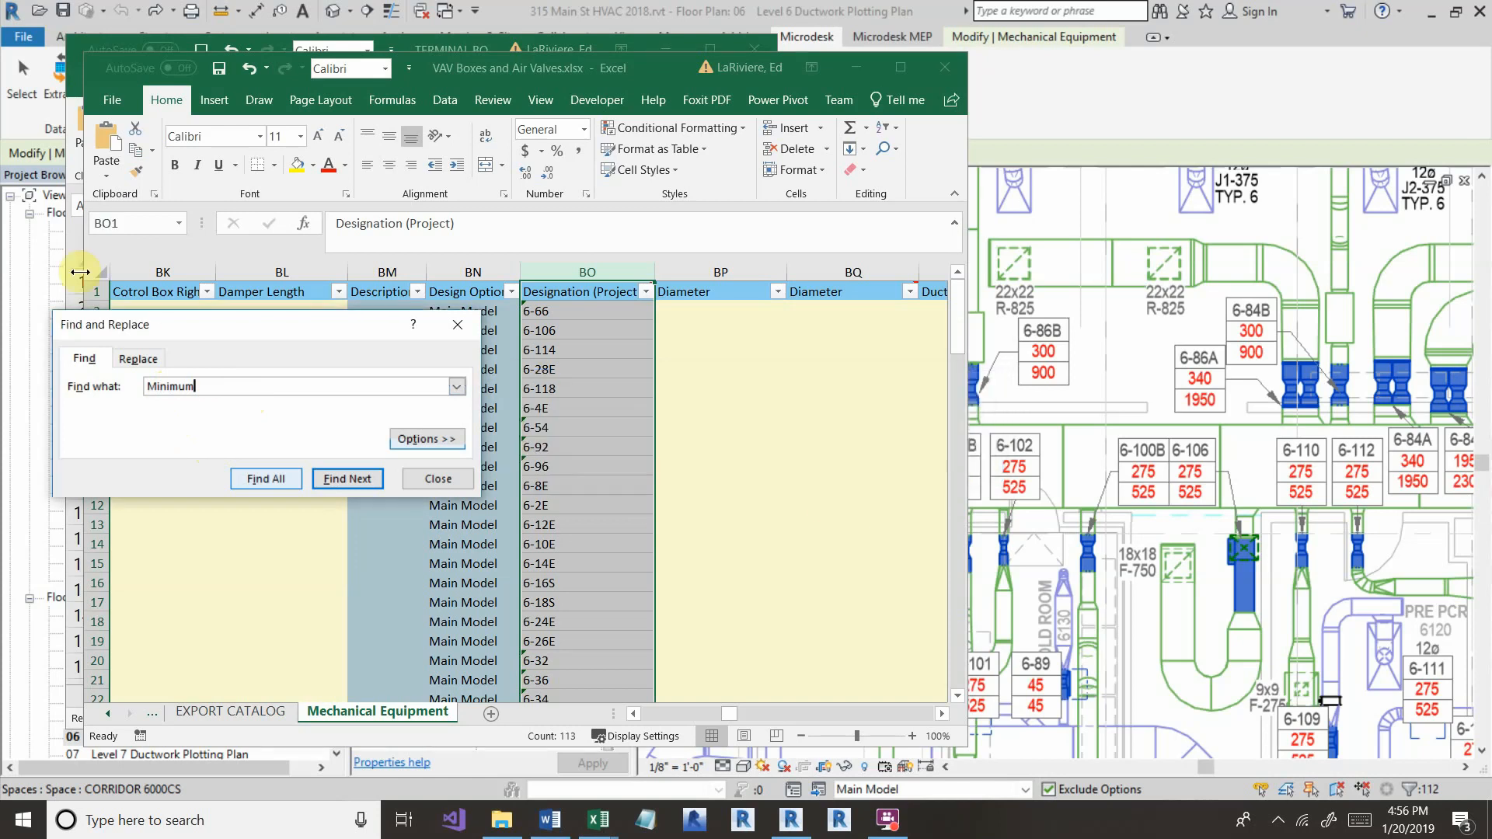
Search the header row for "Minimum" and close the search.
click(84, 289)
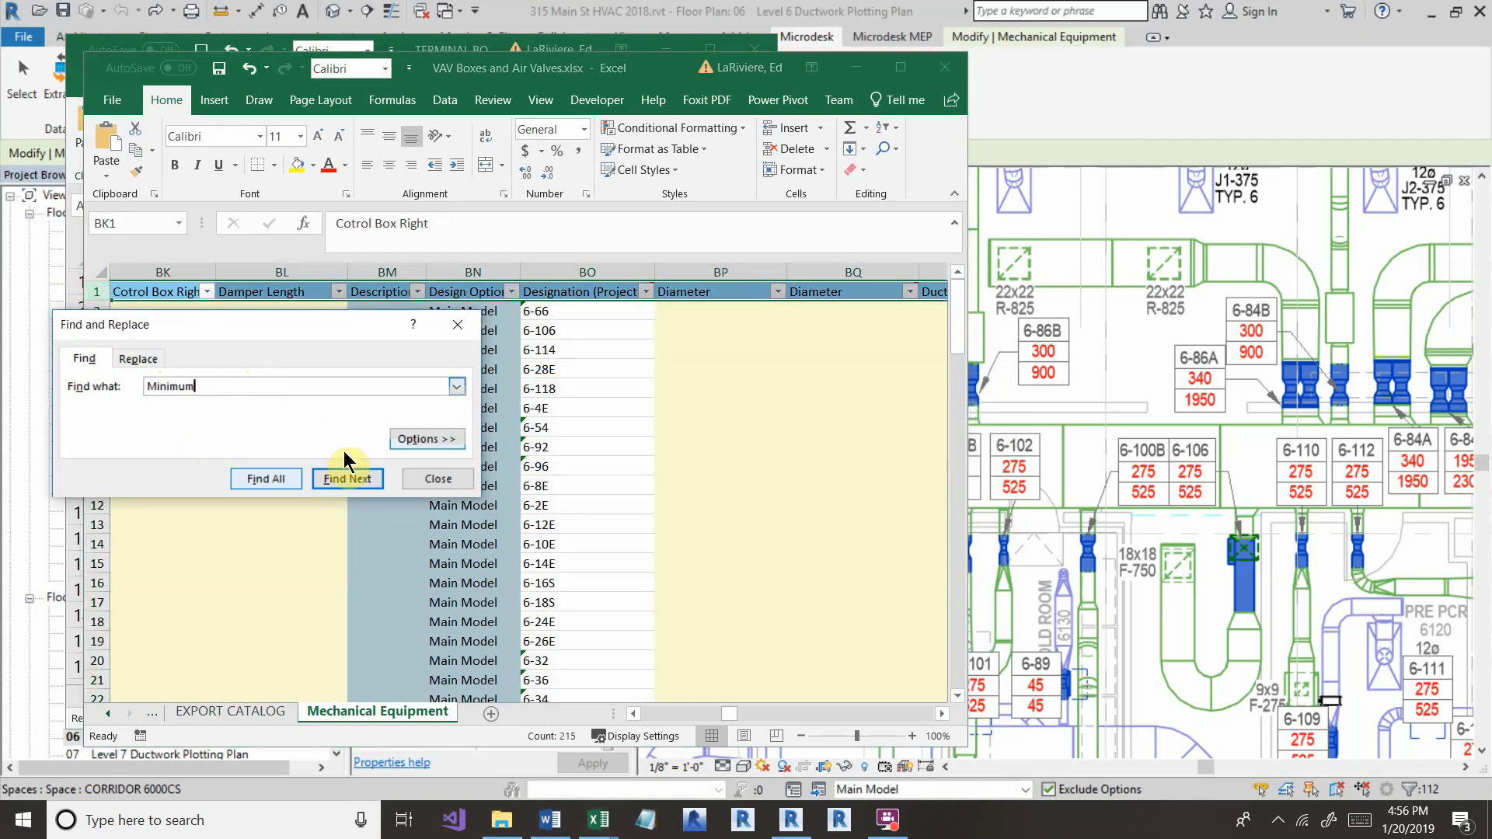
click(350, 478)
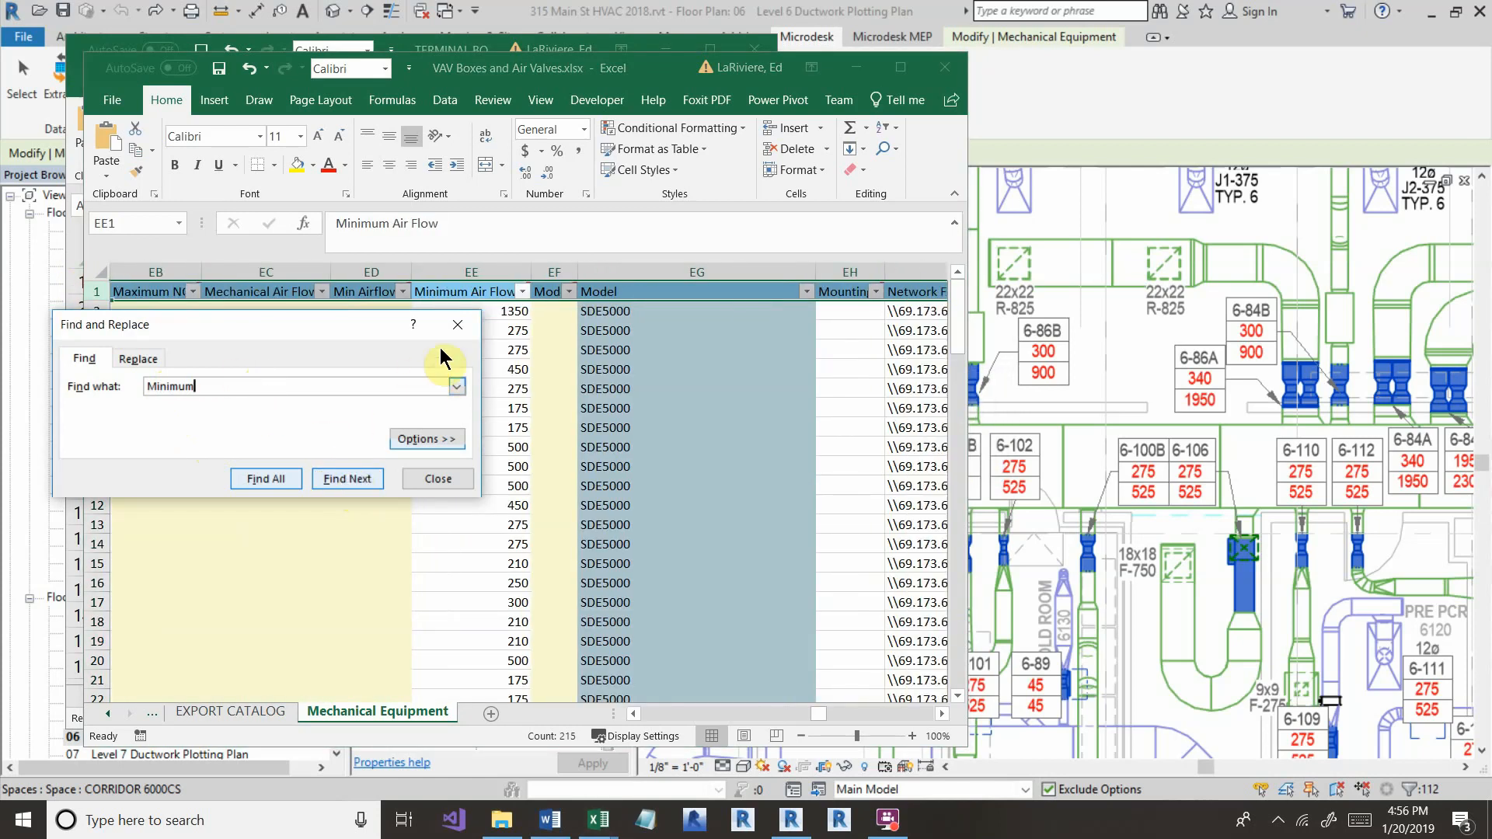
click(433, 482)
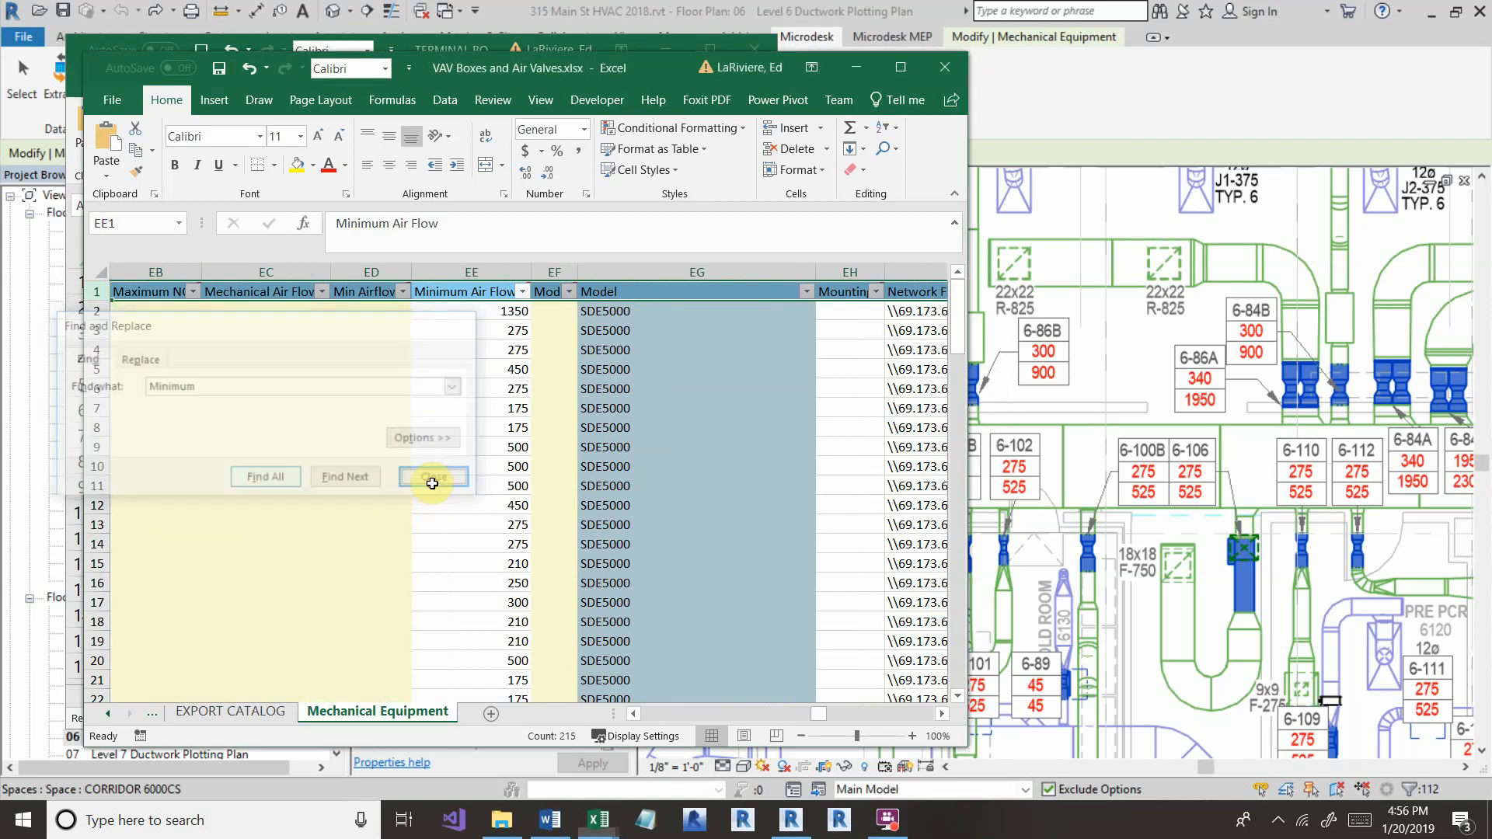
Delete the Maximum NC, Mechanical Air Flow and Min Airflow columns (EB to ED) between Maximum Air Flow and Minimum Air Flow.
click(633, 713)
click(312, 293)
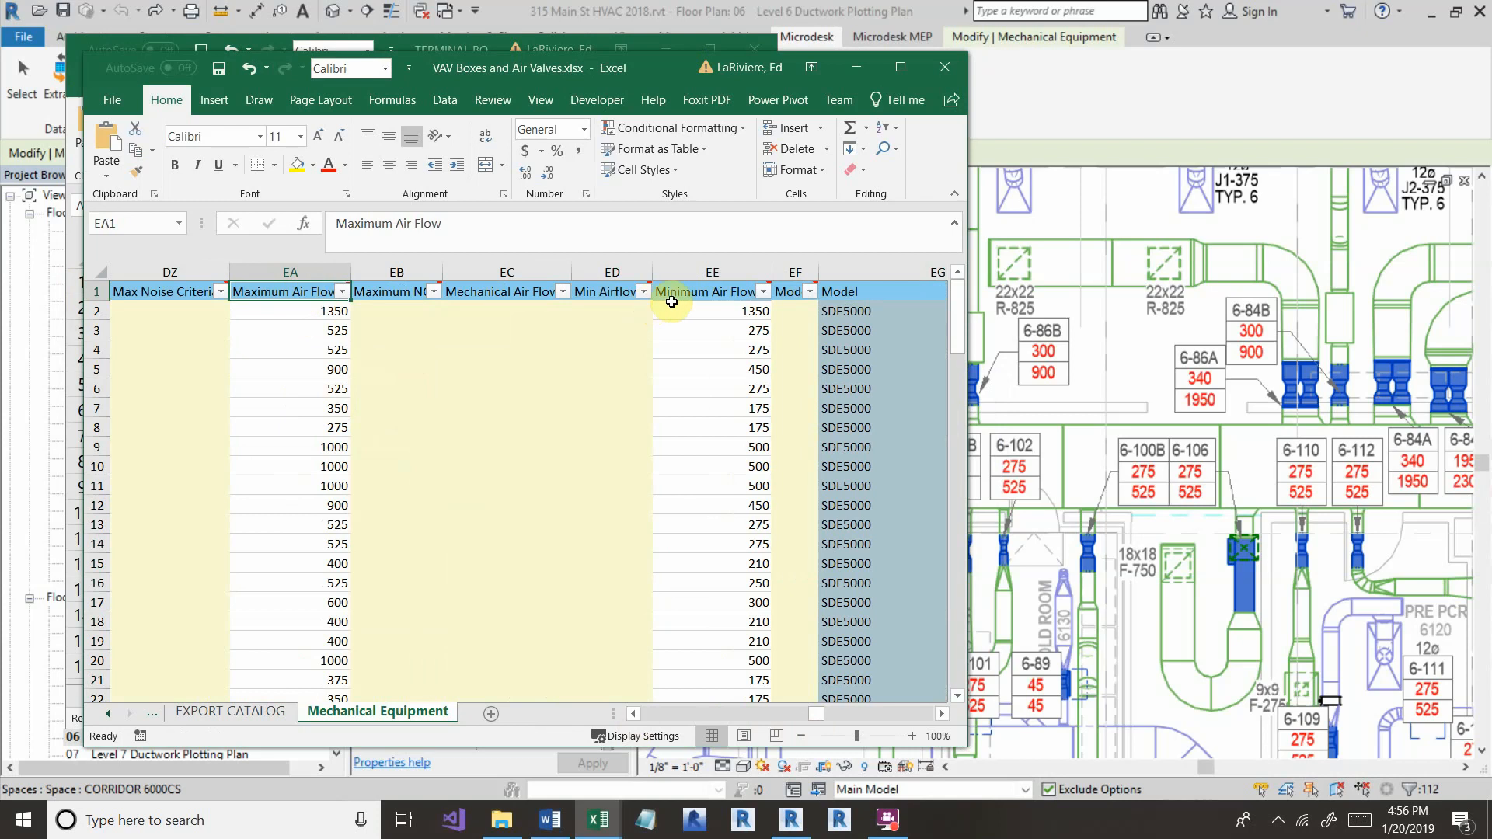
drag(405, 267, 610, 273)
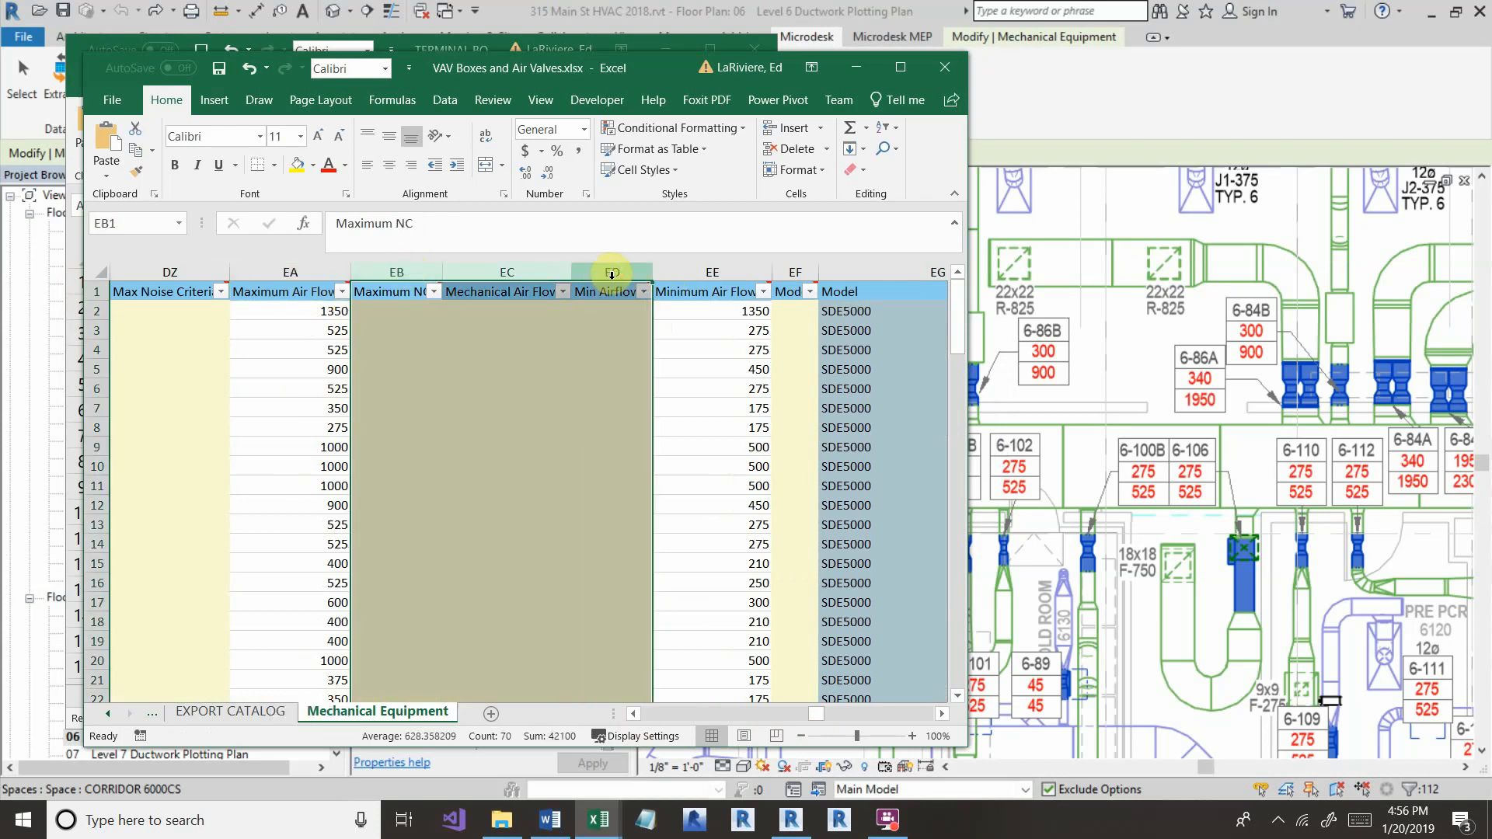
right_click(612, 274)
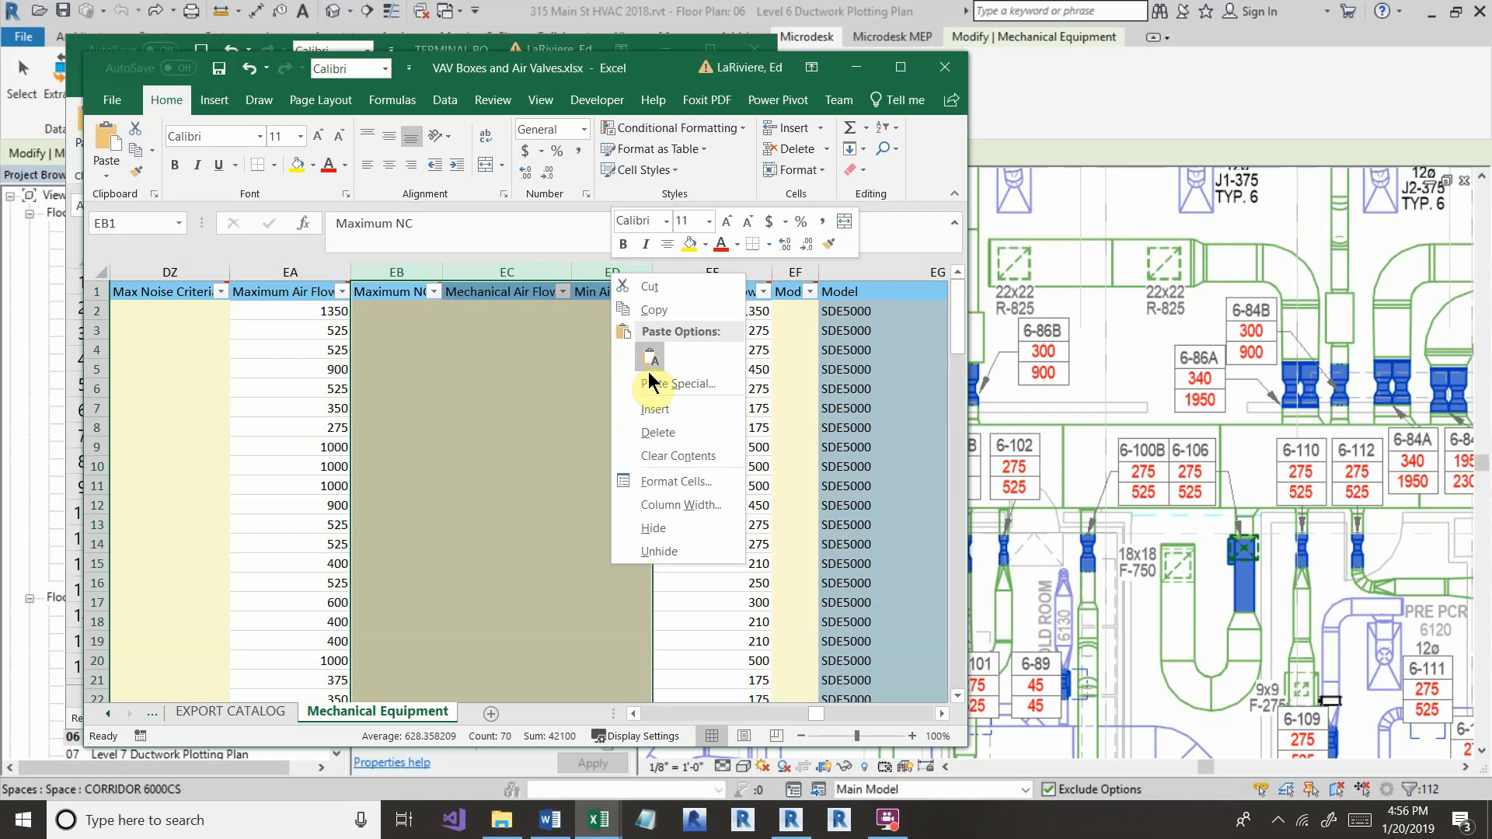
click(670, 432)
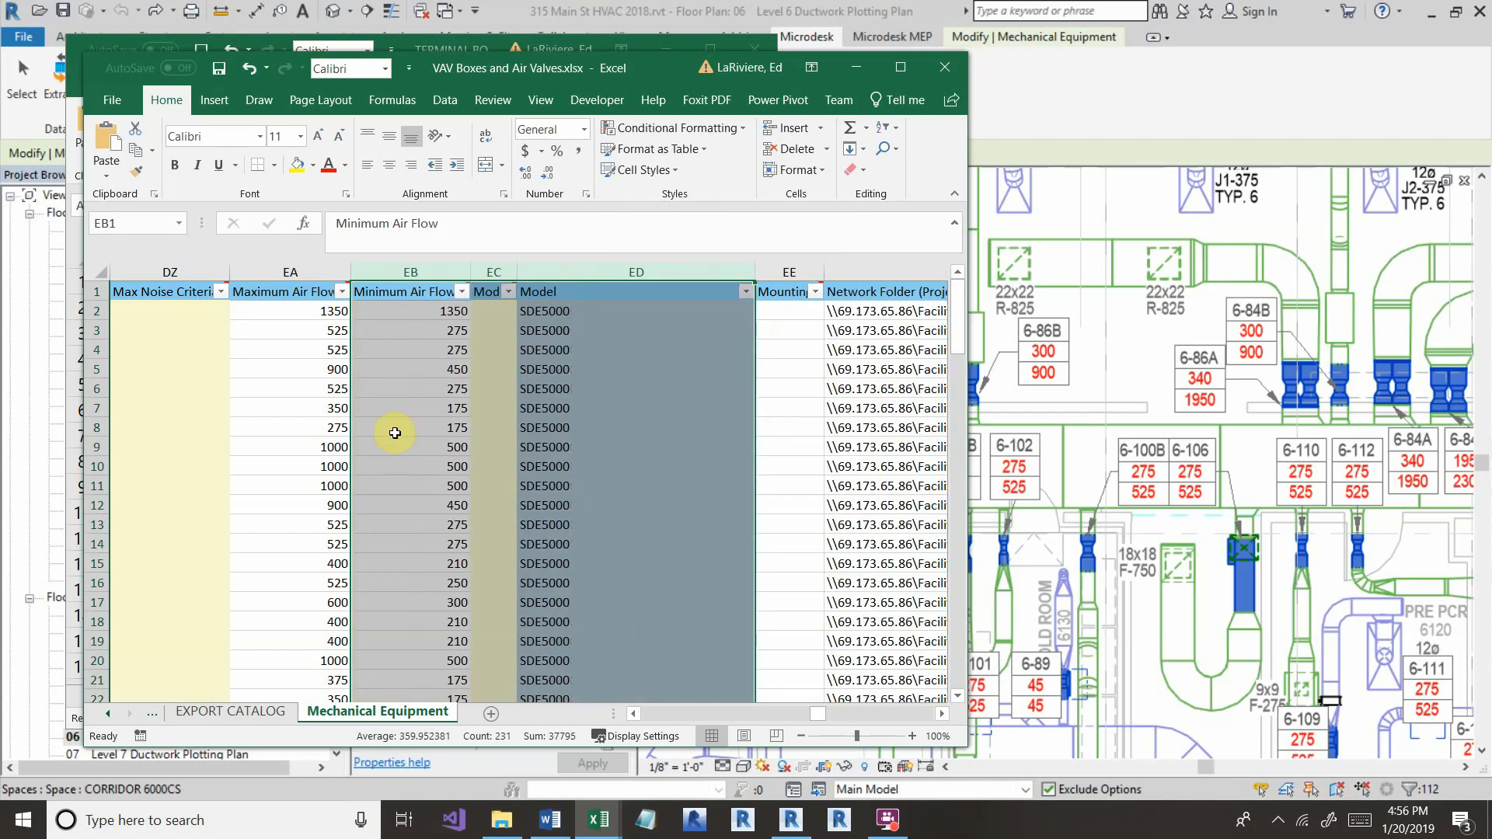
Start a VLOOKUP formula in the first Maximum Air Flow cell, EA2, with BO2 as the lookup value.
click(389, 367)
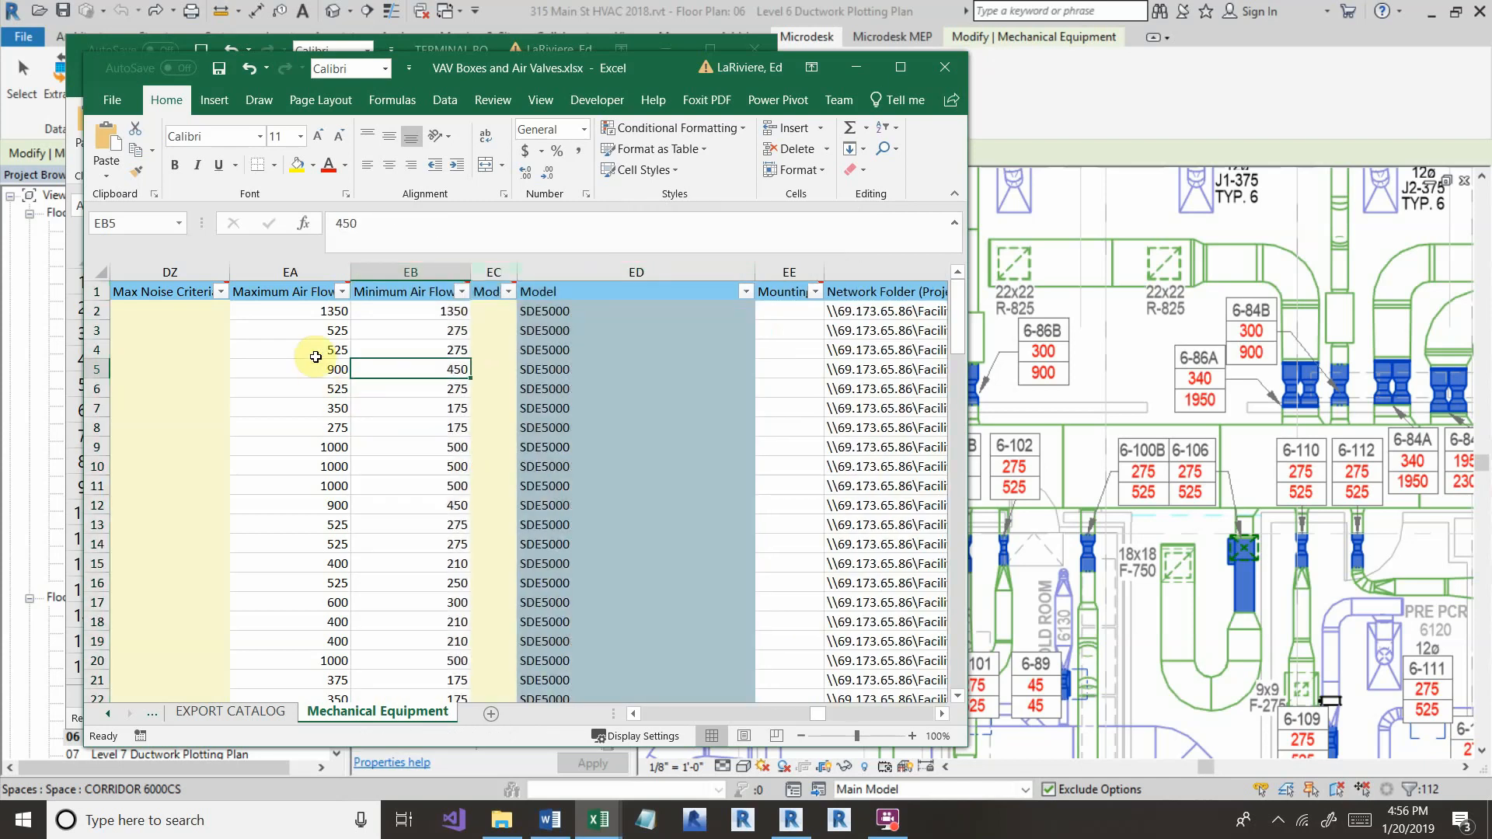
click(323, 311)
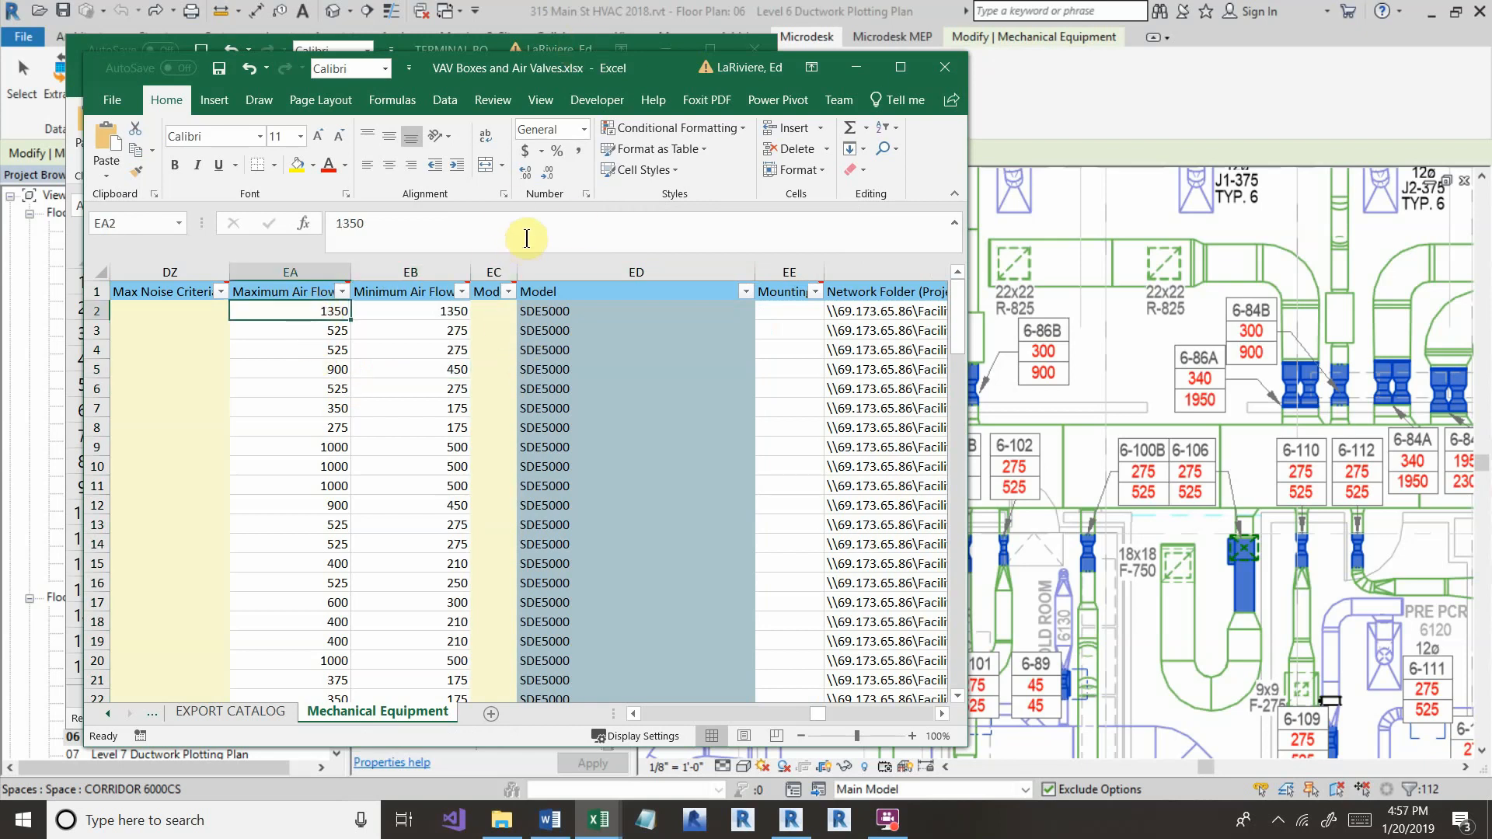
double_click(478, 225)
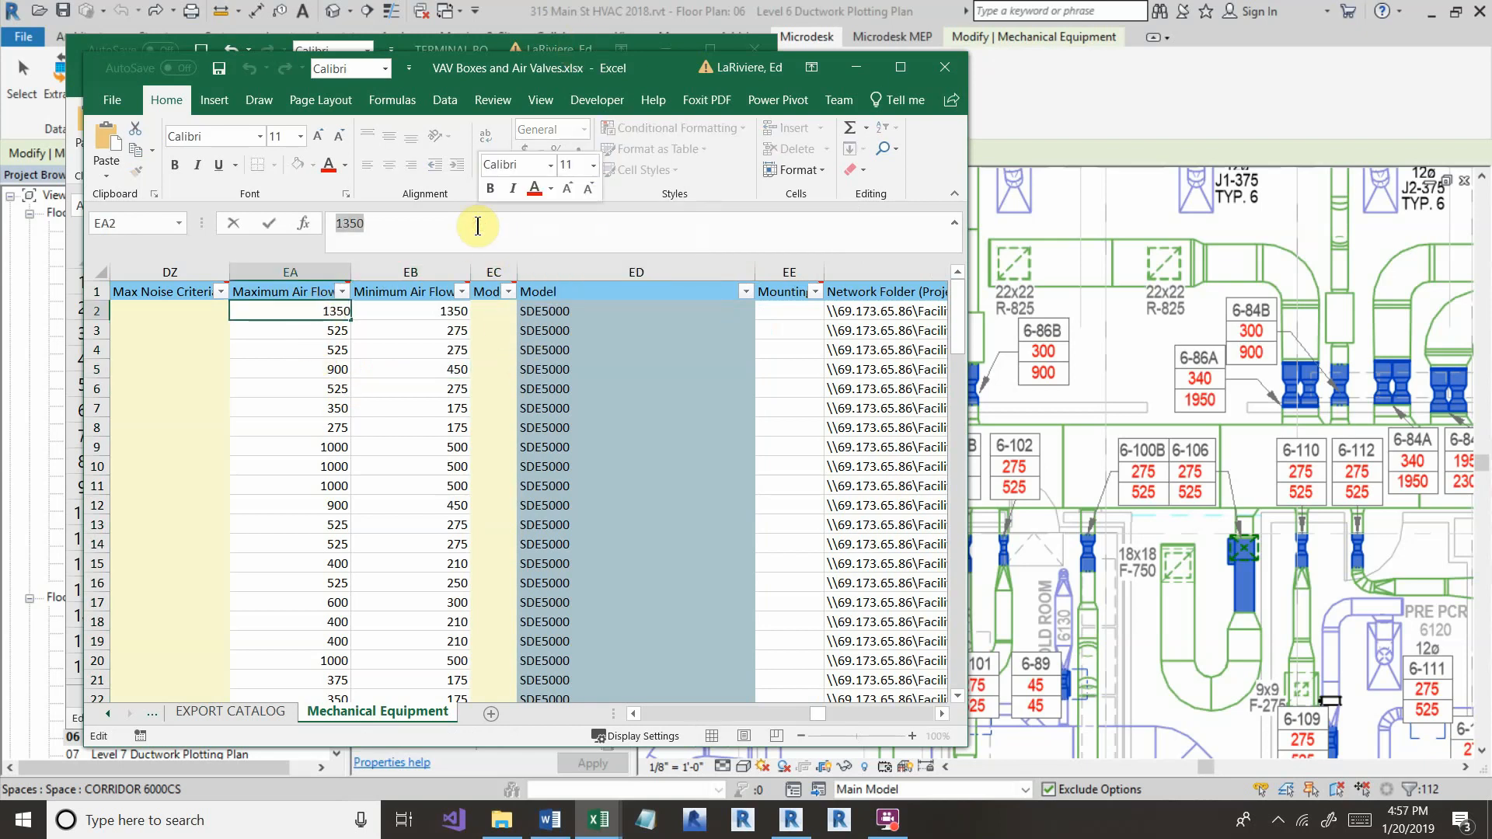
text(=vl)
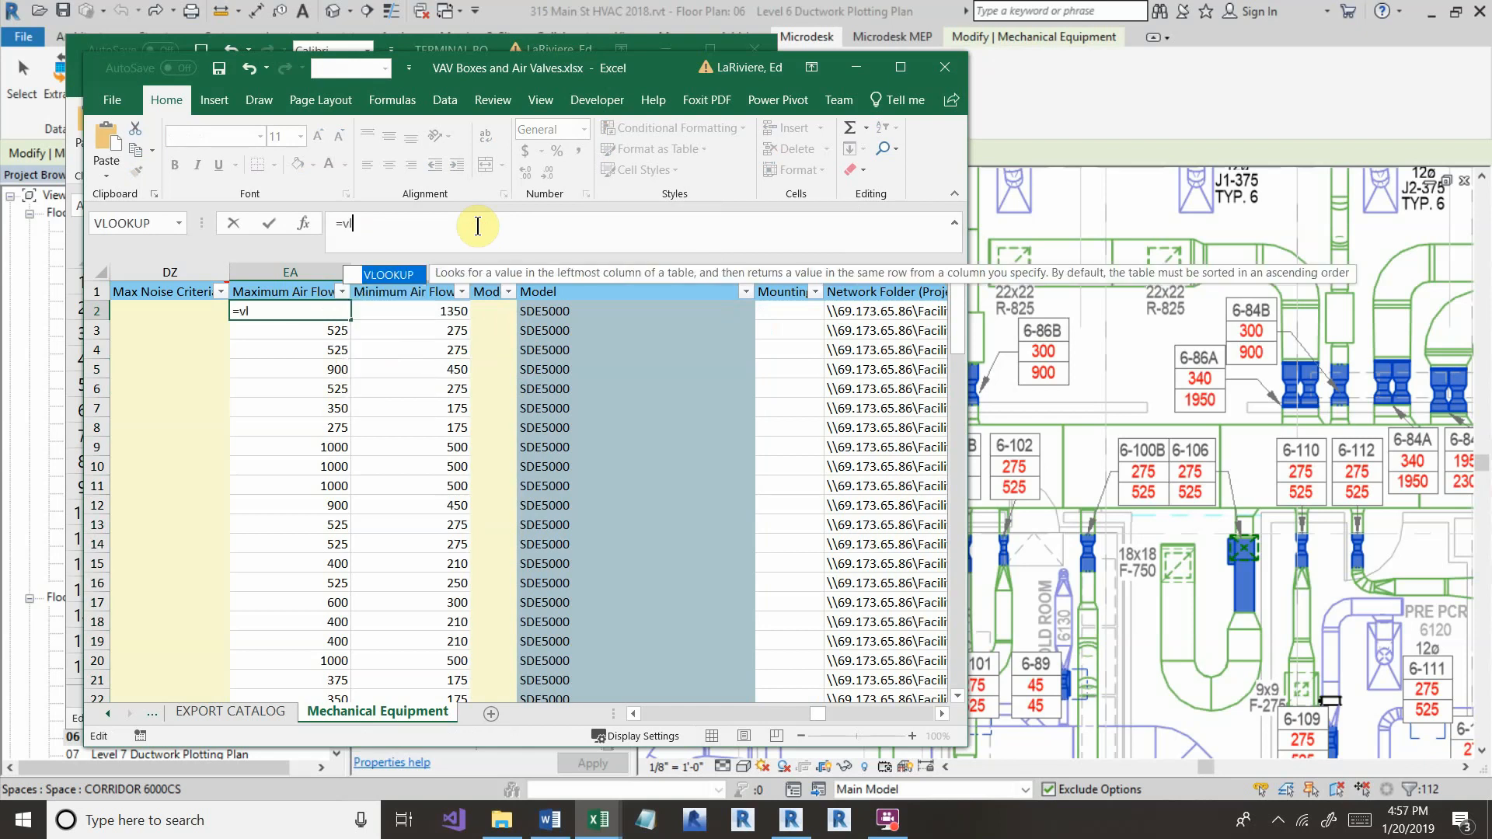
text(ookup()
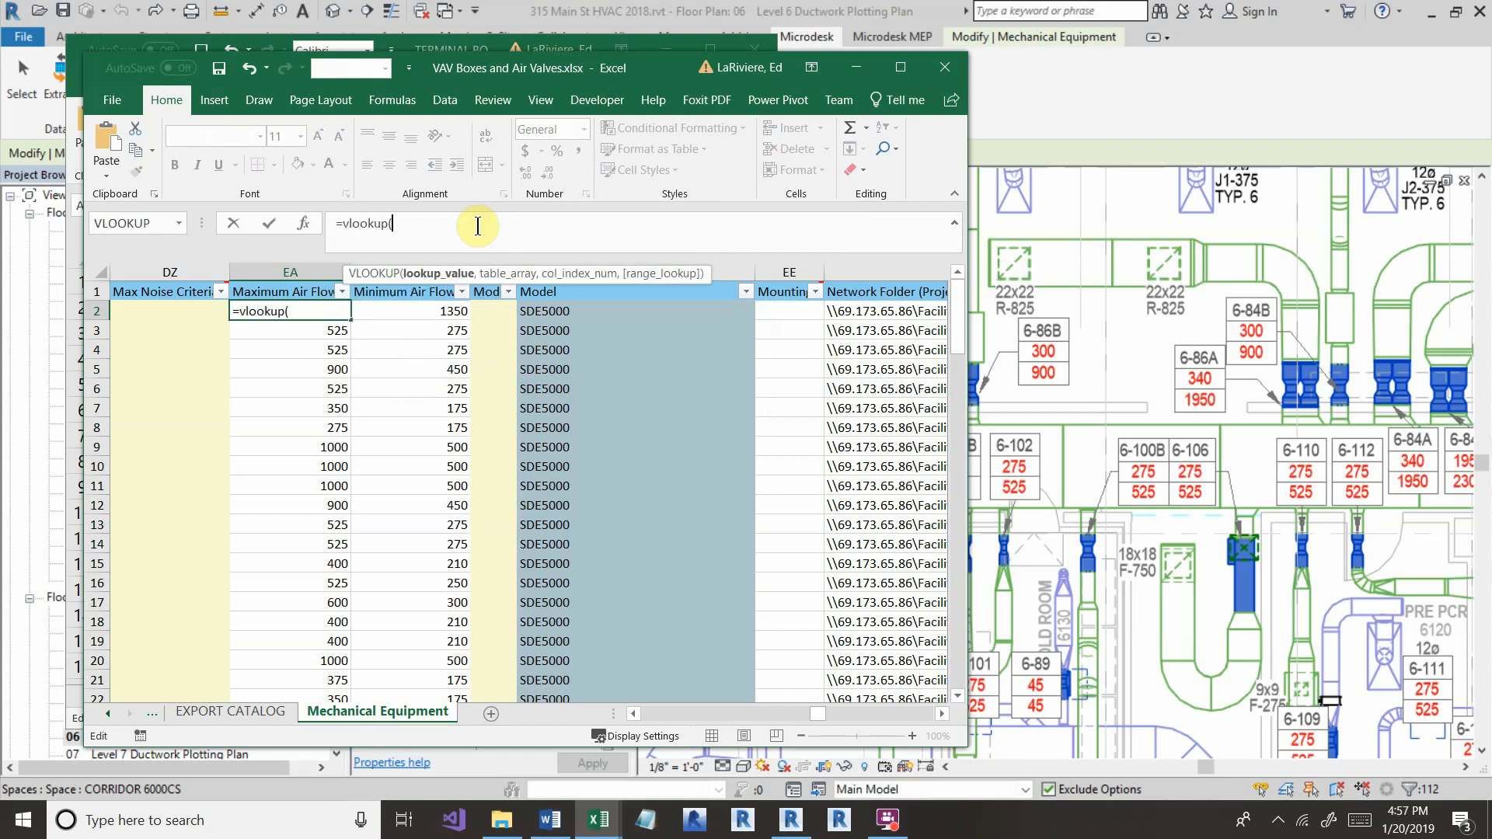
text(BO2)
text(,)
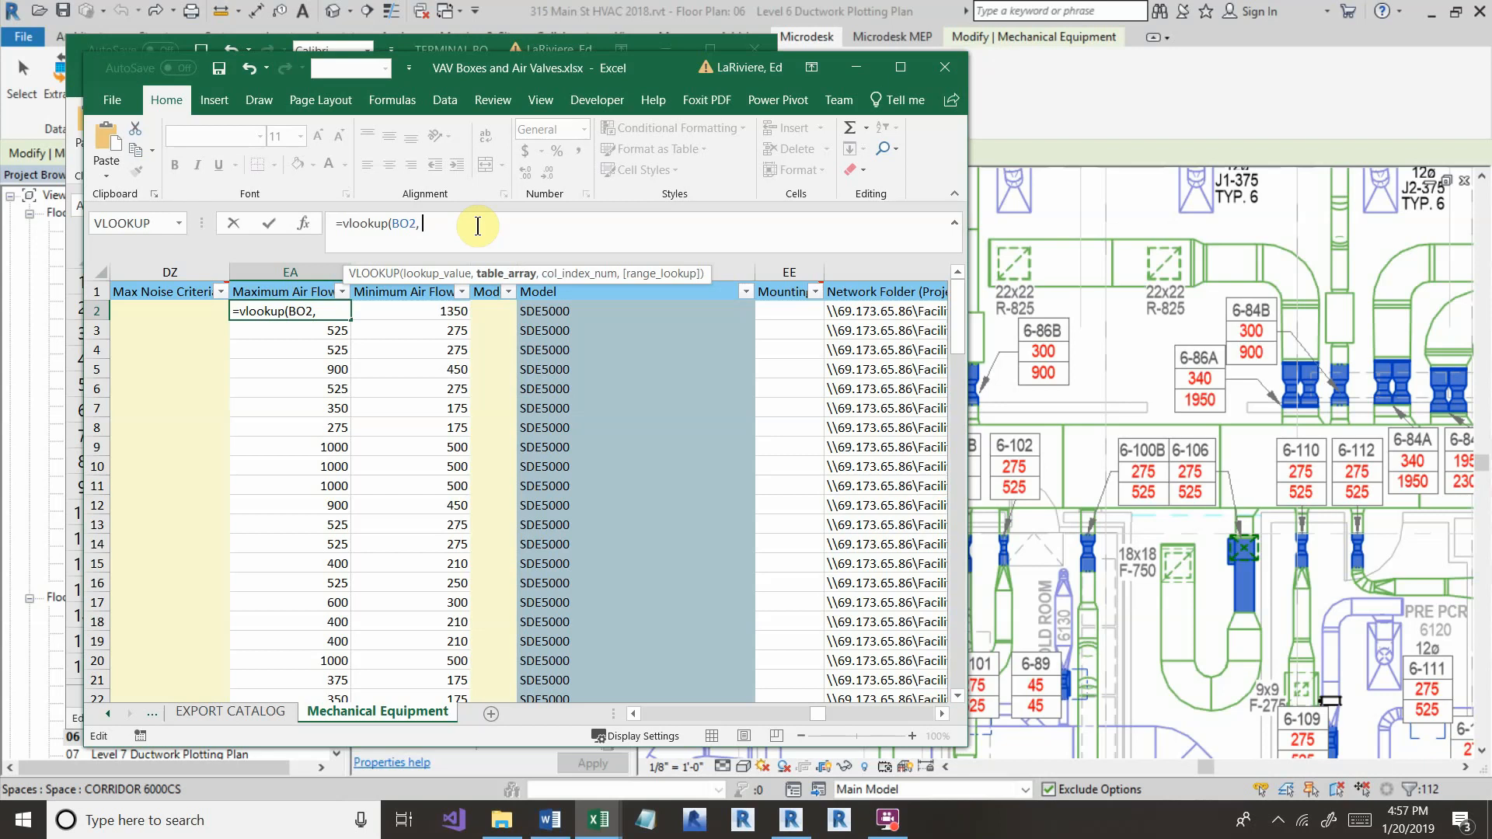
Complete the EA2 formula with the whole data range of the terminal box schedule workbook, column index 3 and exact match false.
click(475, 53)
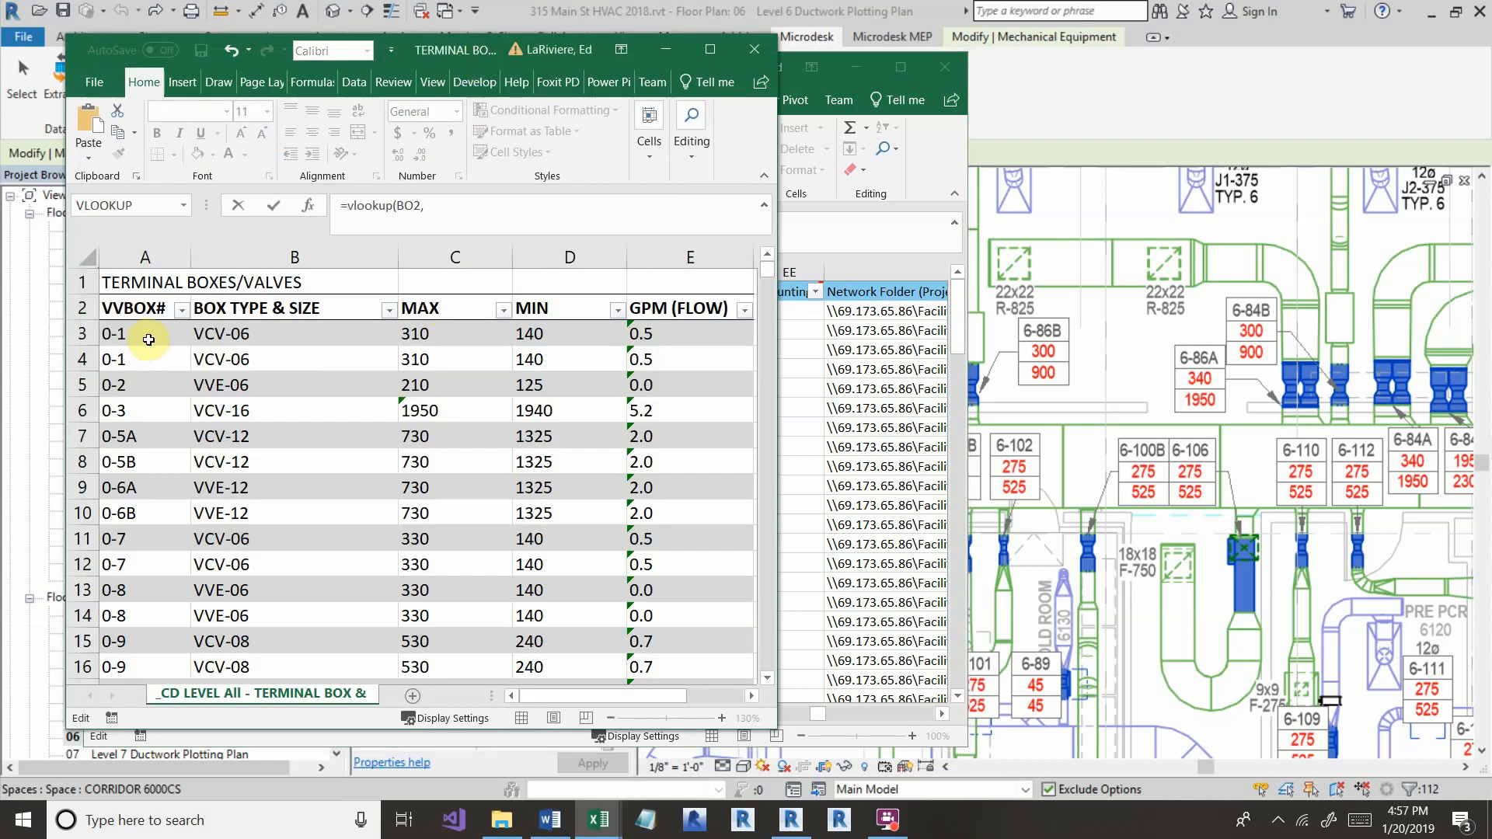
drag(148, 335, 665, 366)
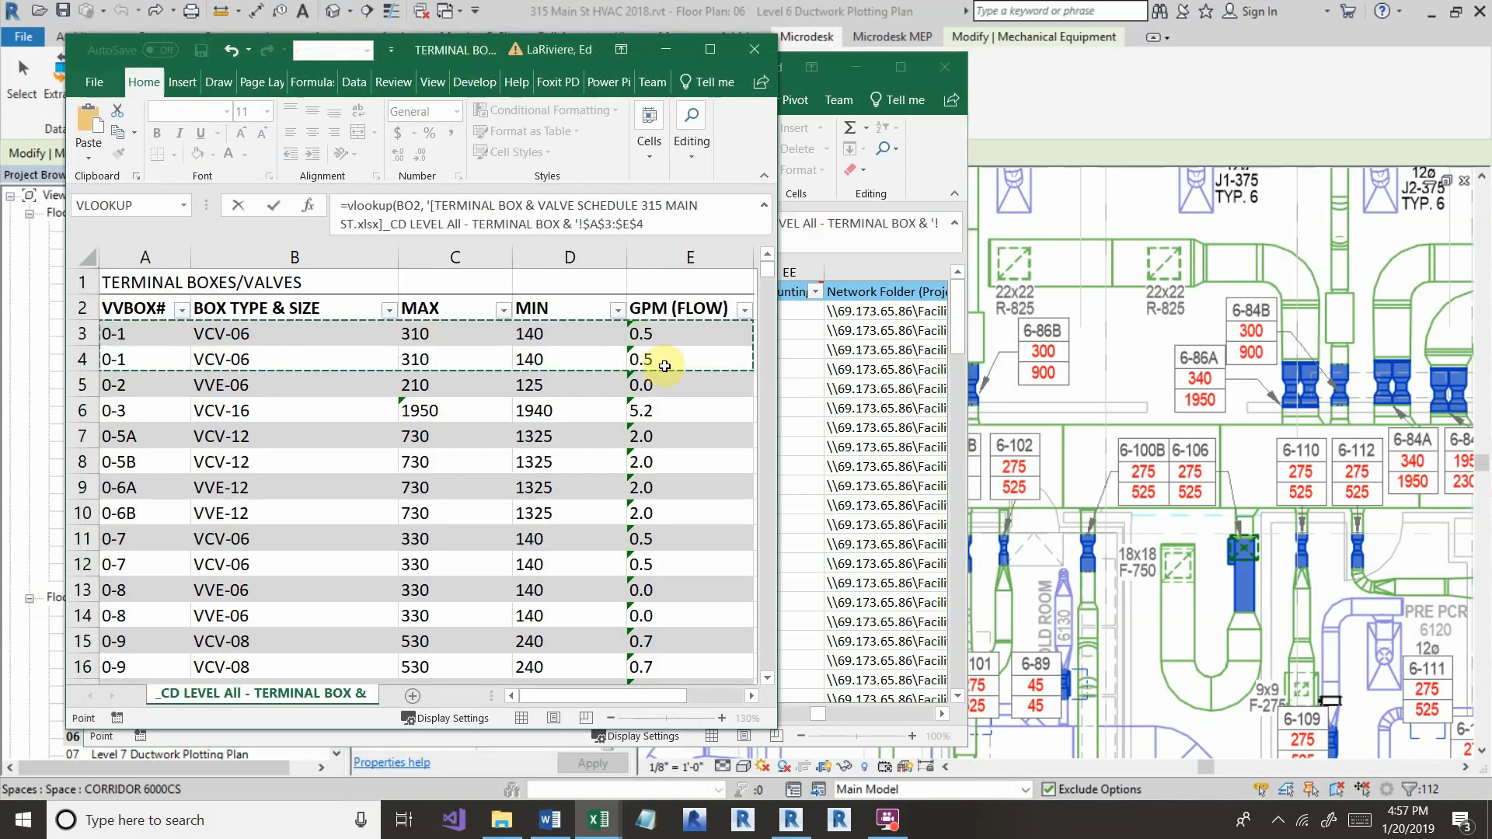
key(ctrl+shift+Down)
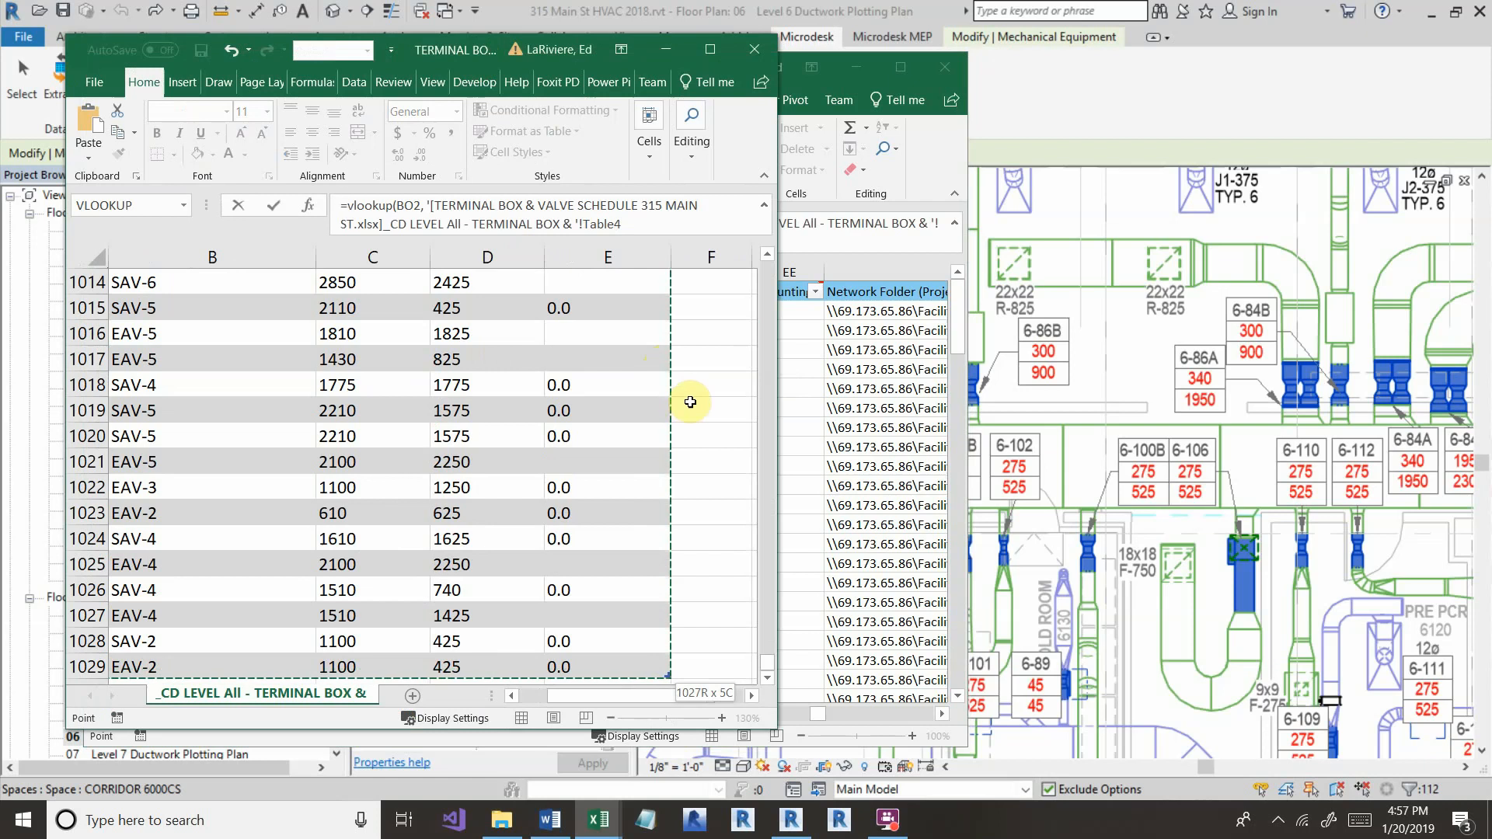
click(657, 223)
text(,)
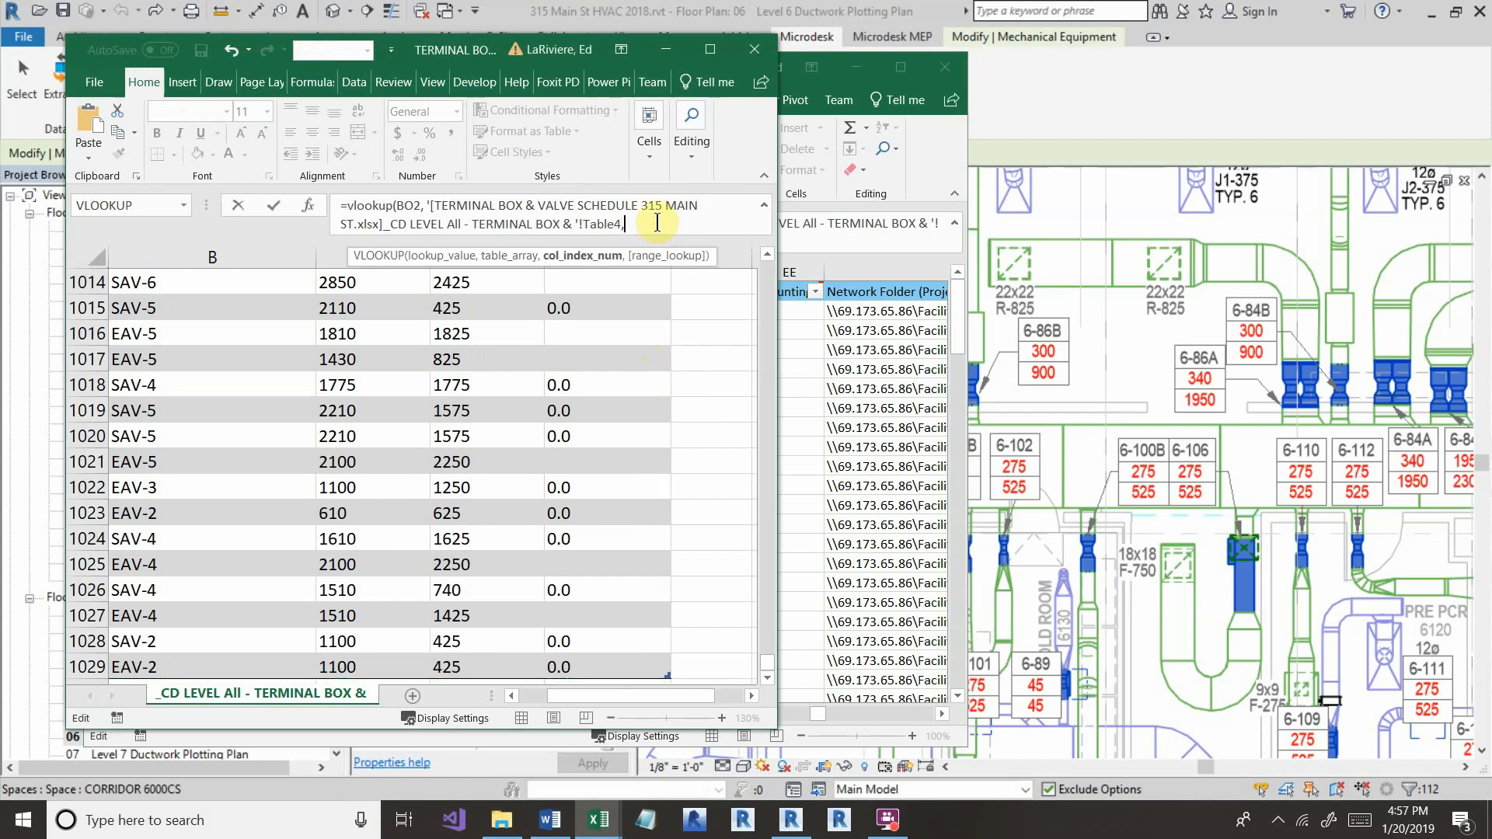
text(3,false))
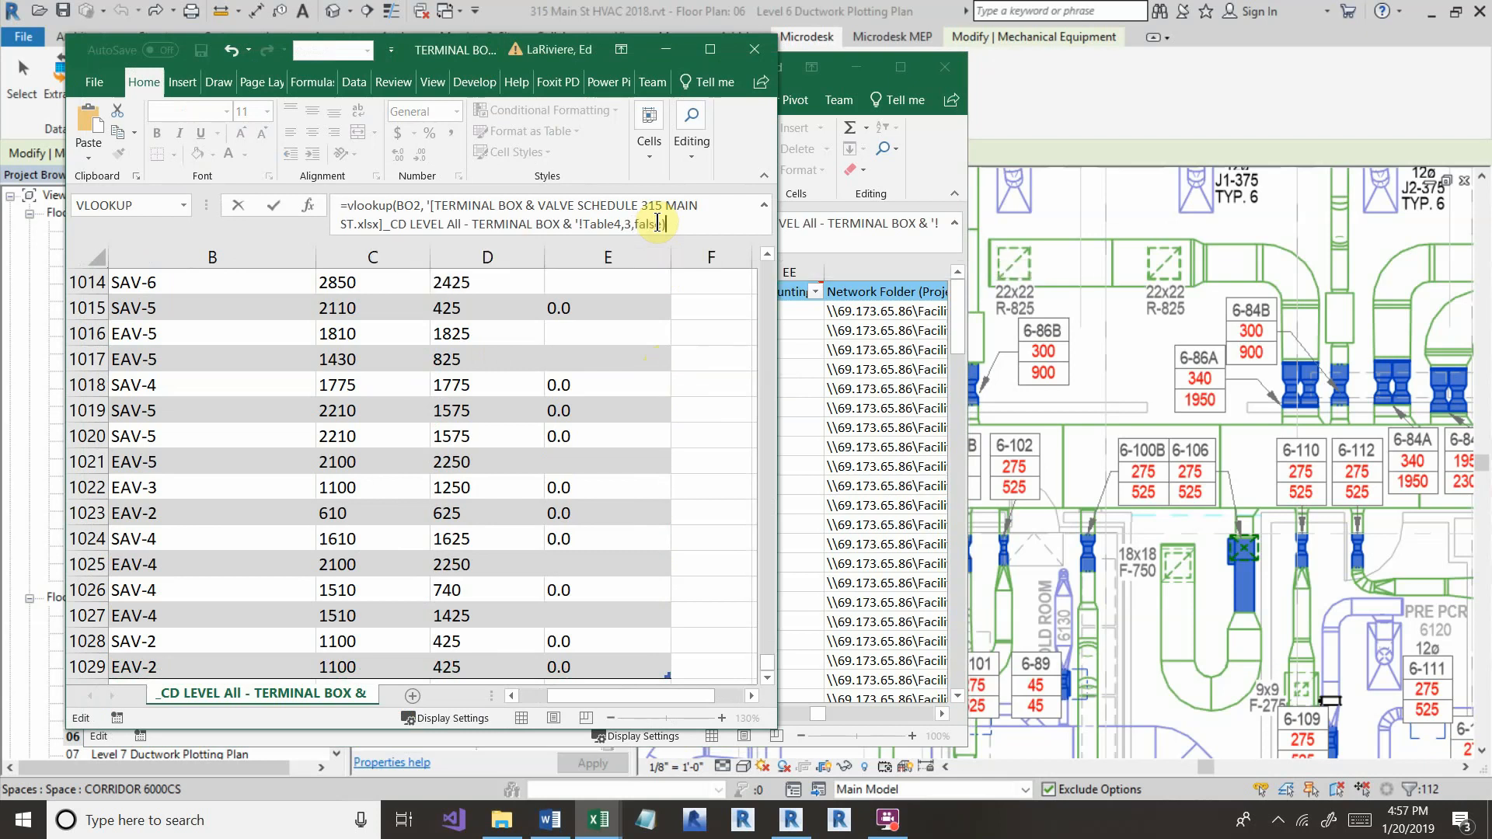
key(Return)
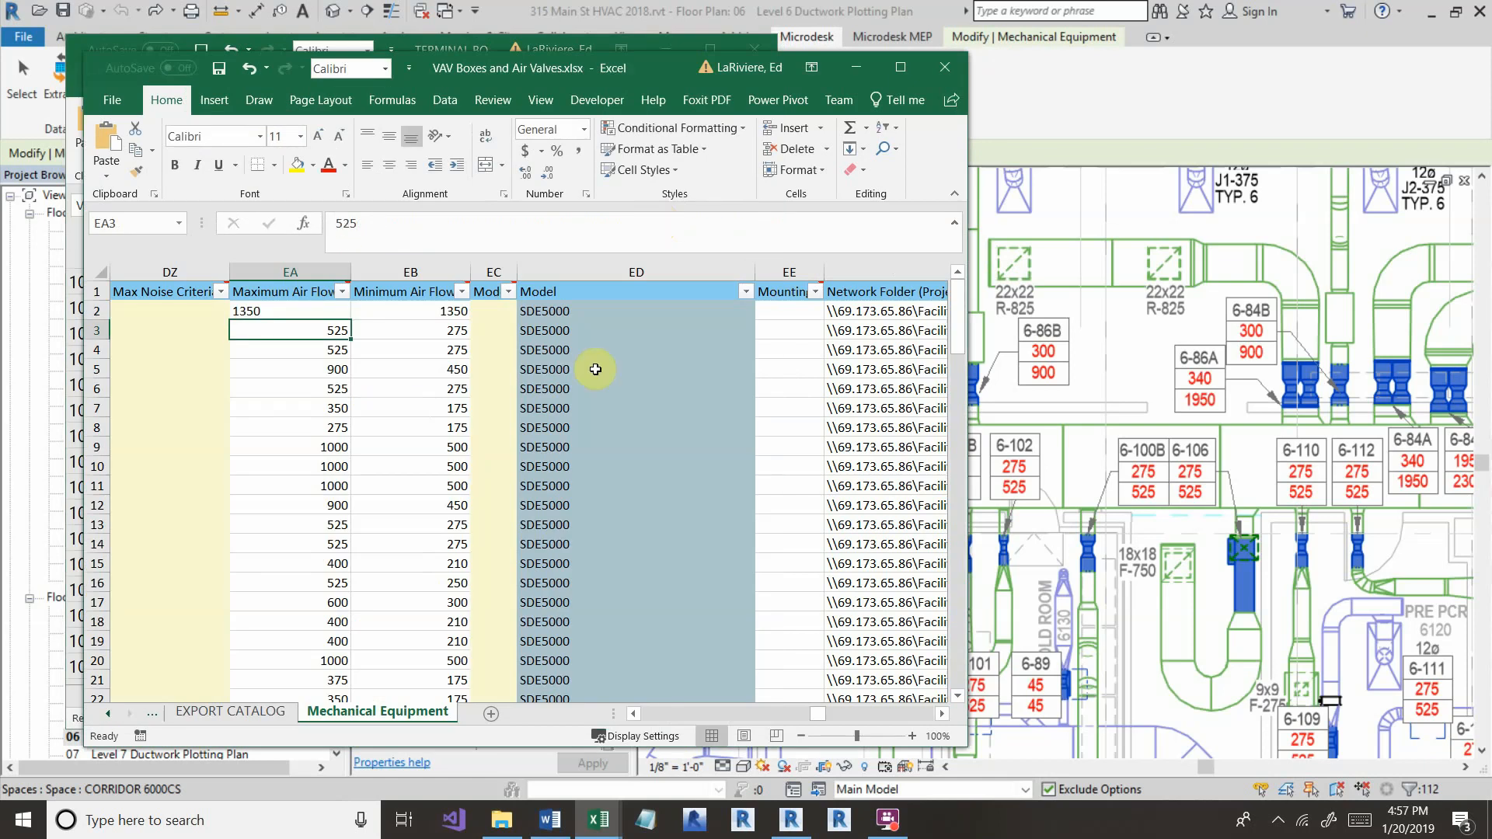
Copy the lookup formula into Minimum Air Flow cell EB2, setting its lookup value to BO2 and its column index to 4.
click(345, 314)
drag(348, 318, 432, 319)
click(433, 319)
click(410, 223)
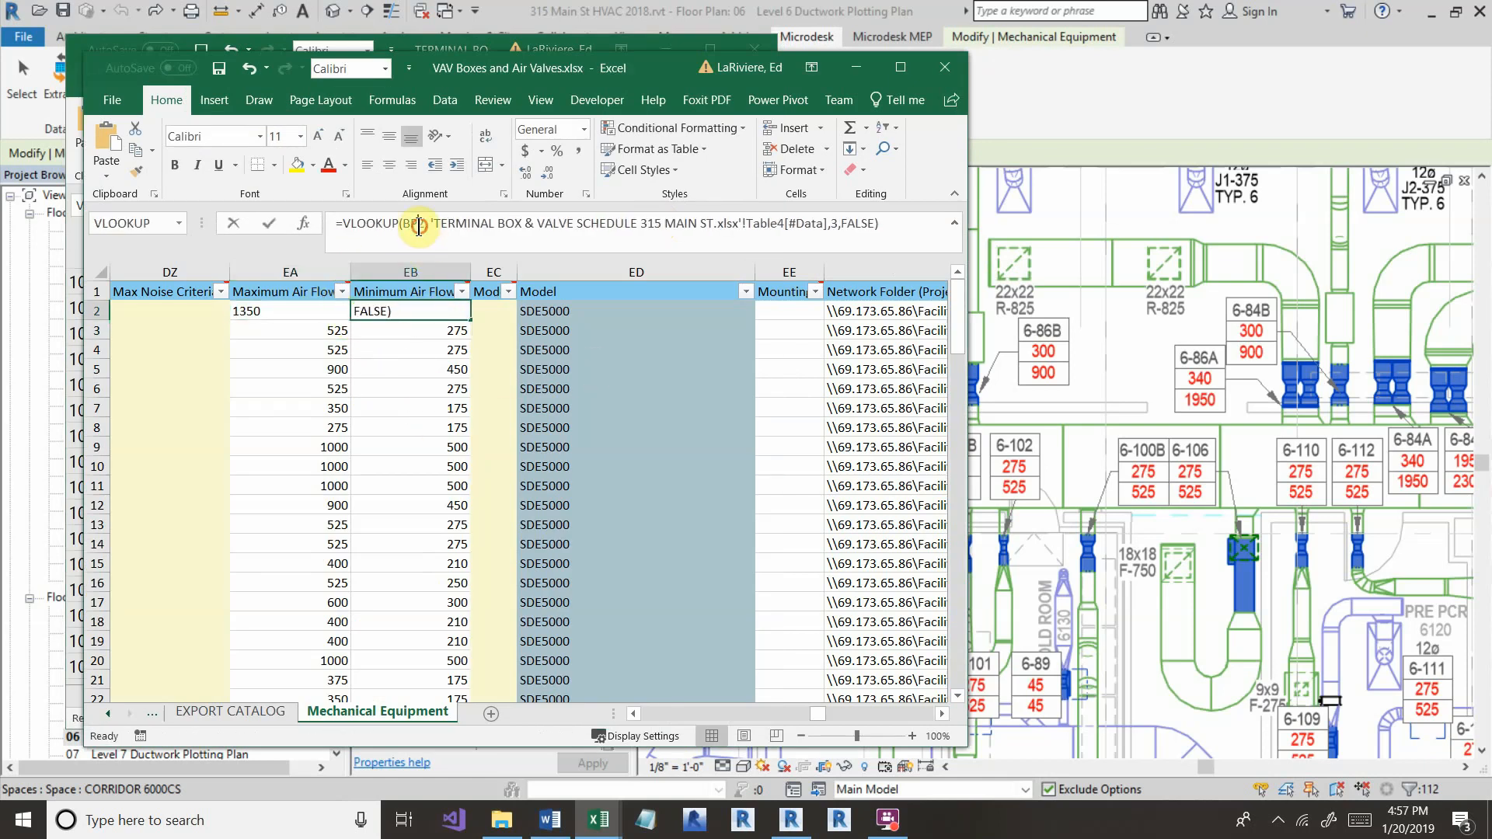
key(Delete)
text(O)
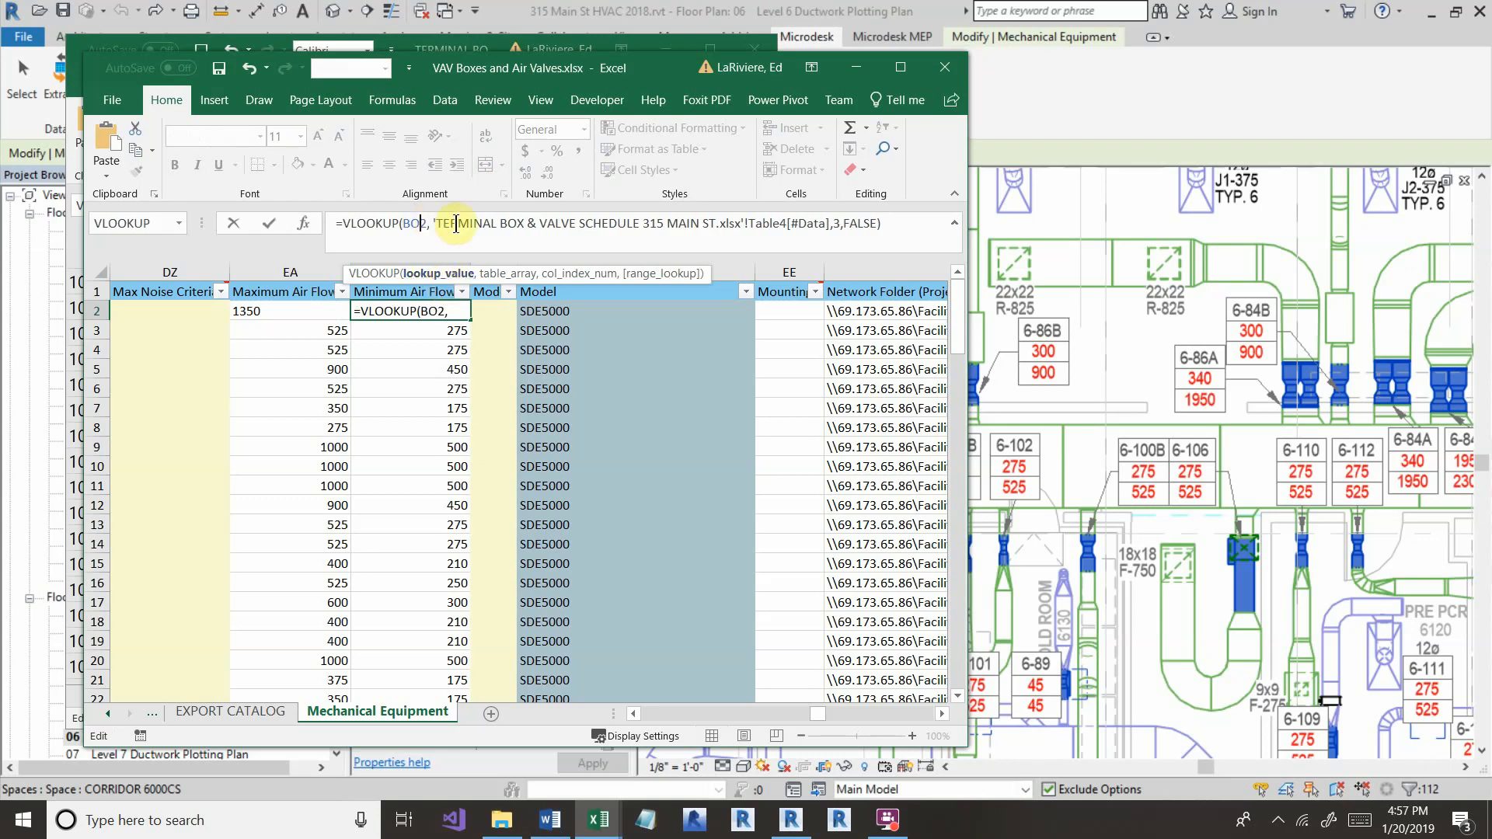
double_click(836, 224)
text(4)
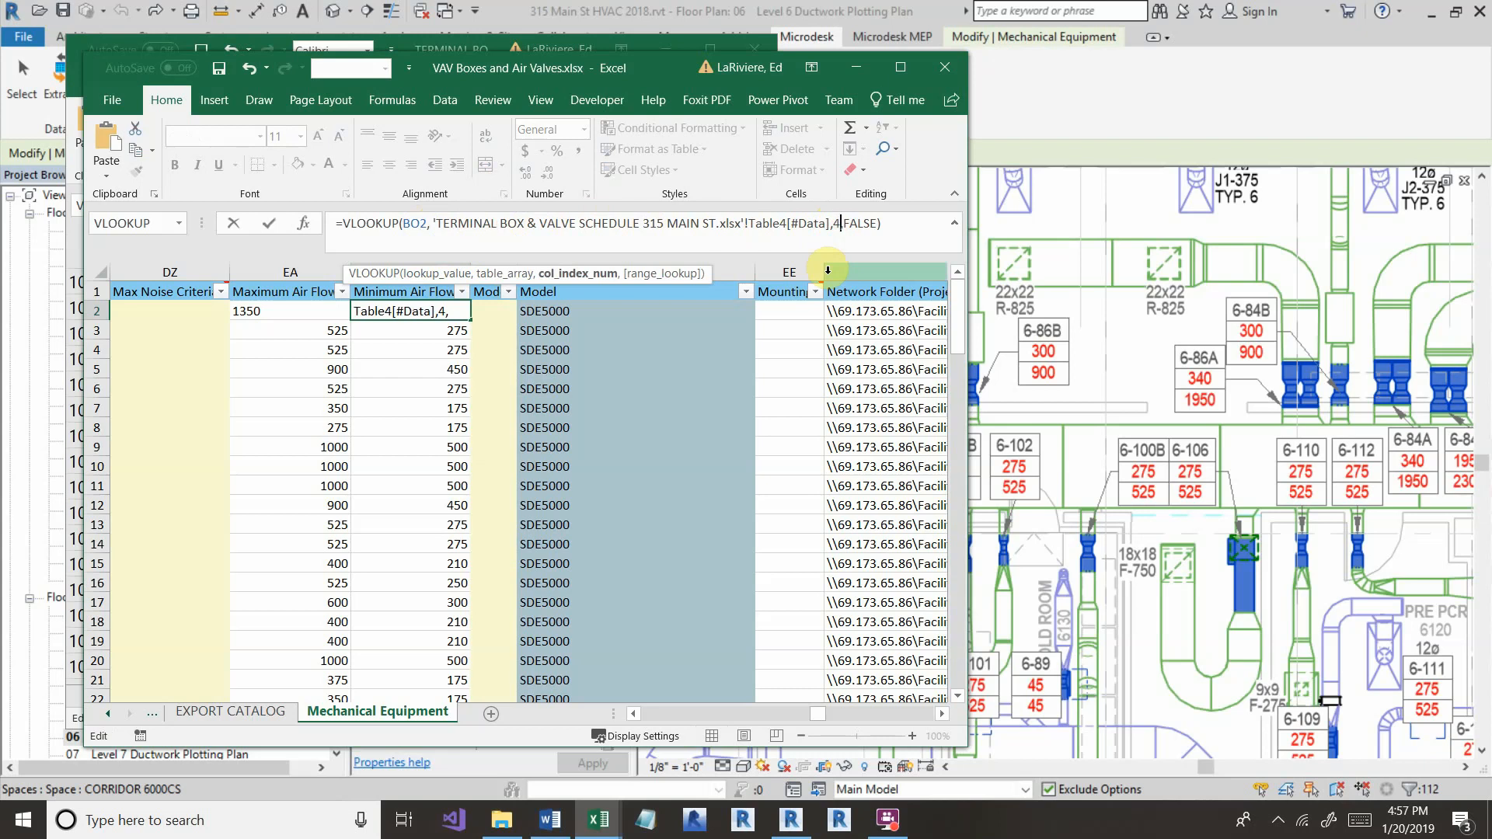
key(Return)
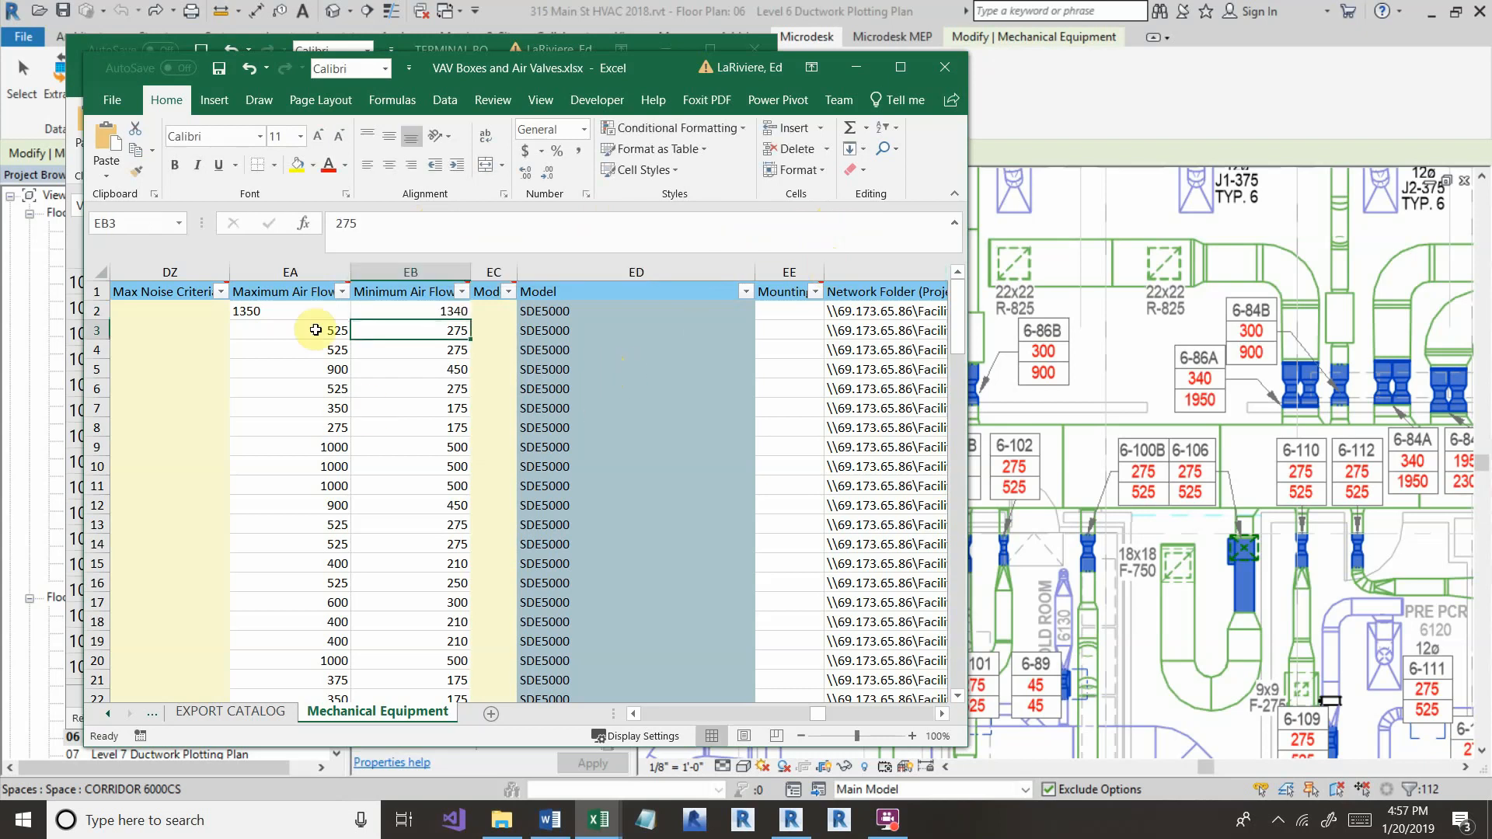
Copy the lookup formulas in EA2:EB2 down both air flow columns to row 106 and check a filled cell.
drag(319, 312, 393, 319)
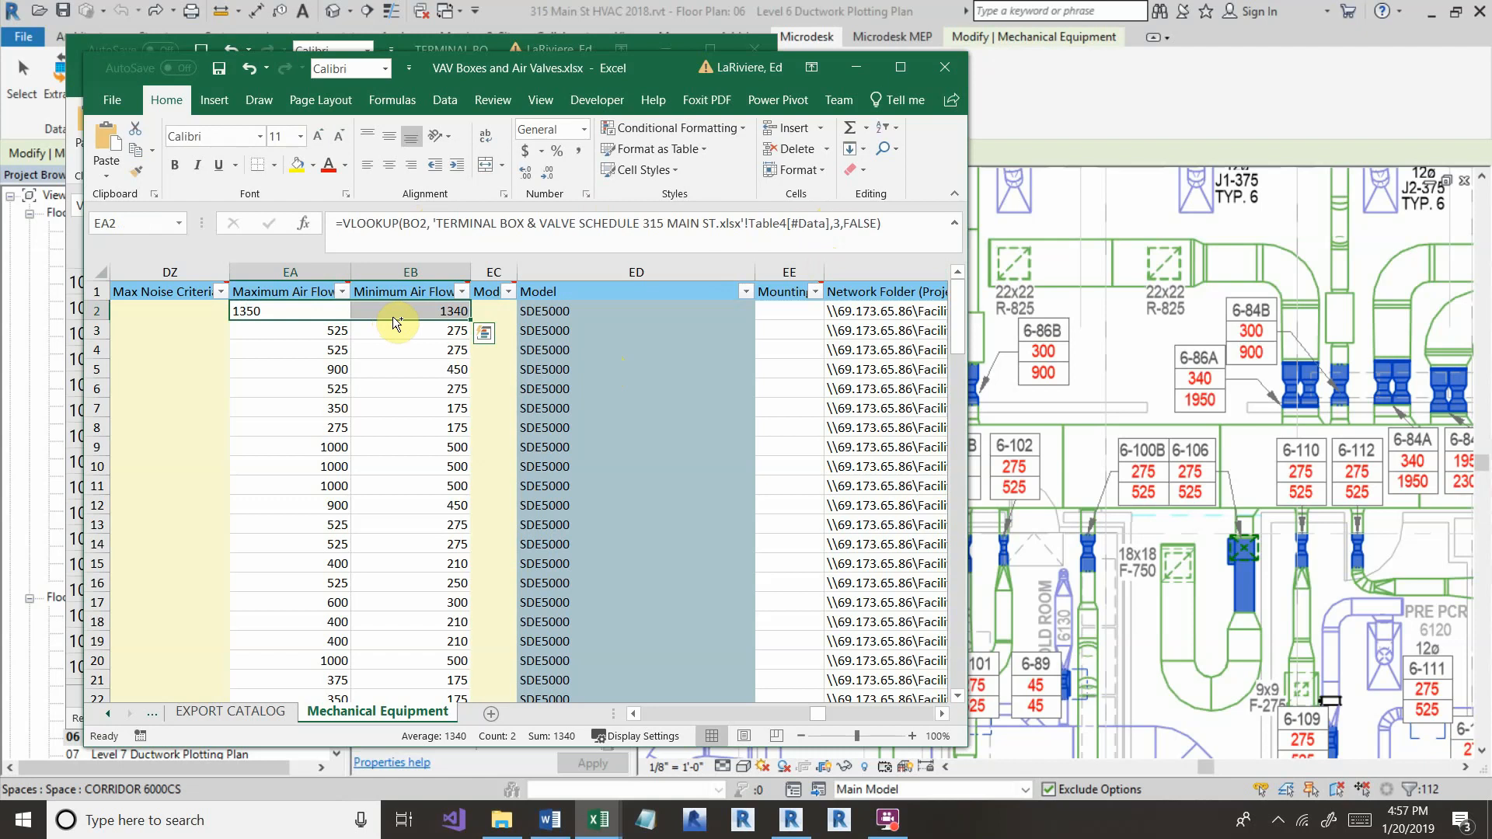
key(ctrl+c)
key(ctrl+shift+Down)
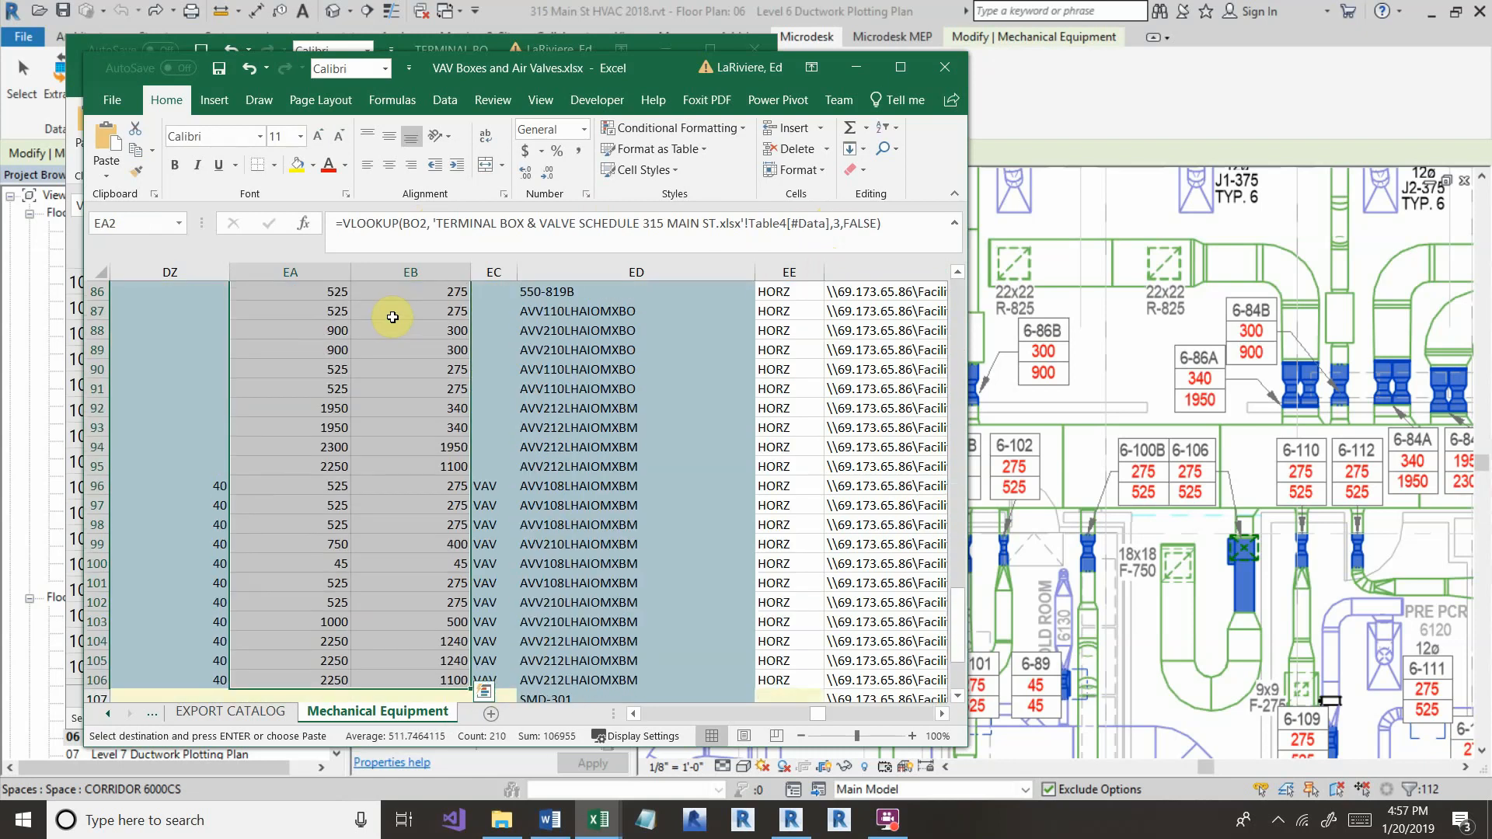
key(ctrl+v)
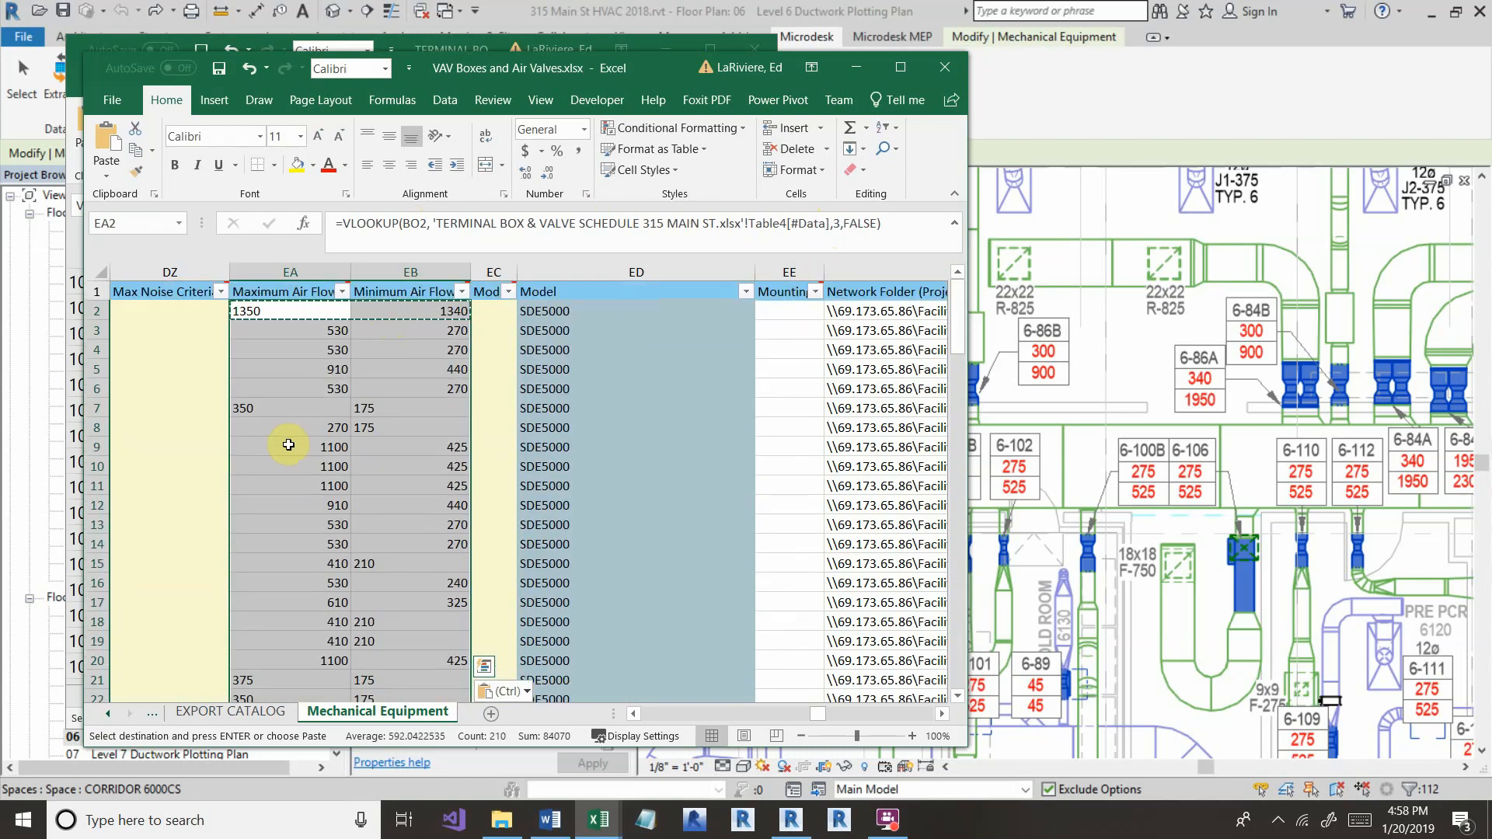
click(315, 346)
click(312, 409)
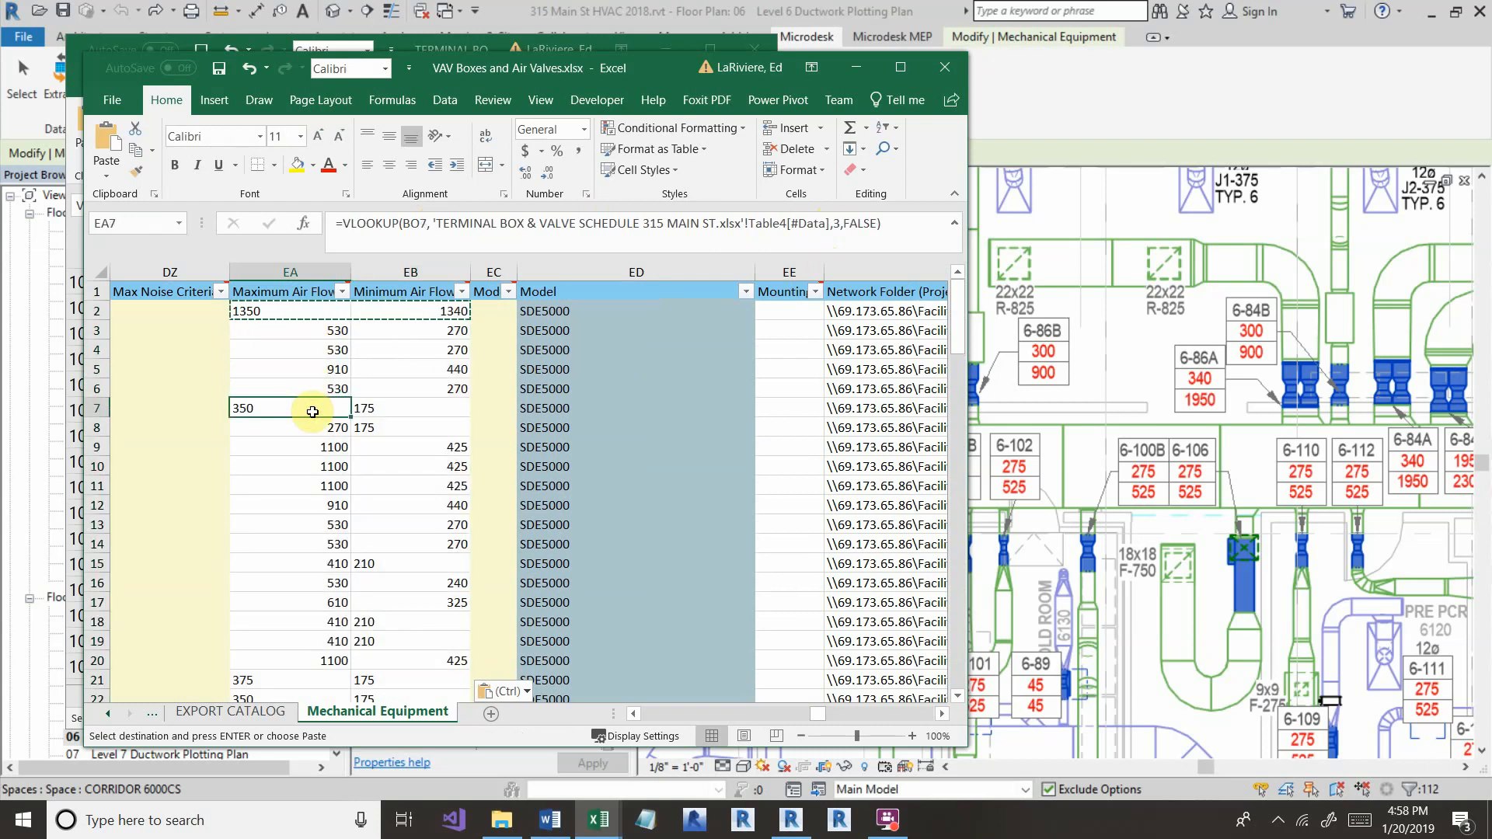
Replace the lookup formulas in EA2:EB106 with their values by copying the range and pasting values only over it.
drag(321, 312, 389, 309)
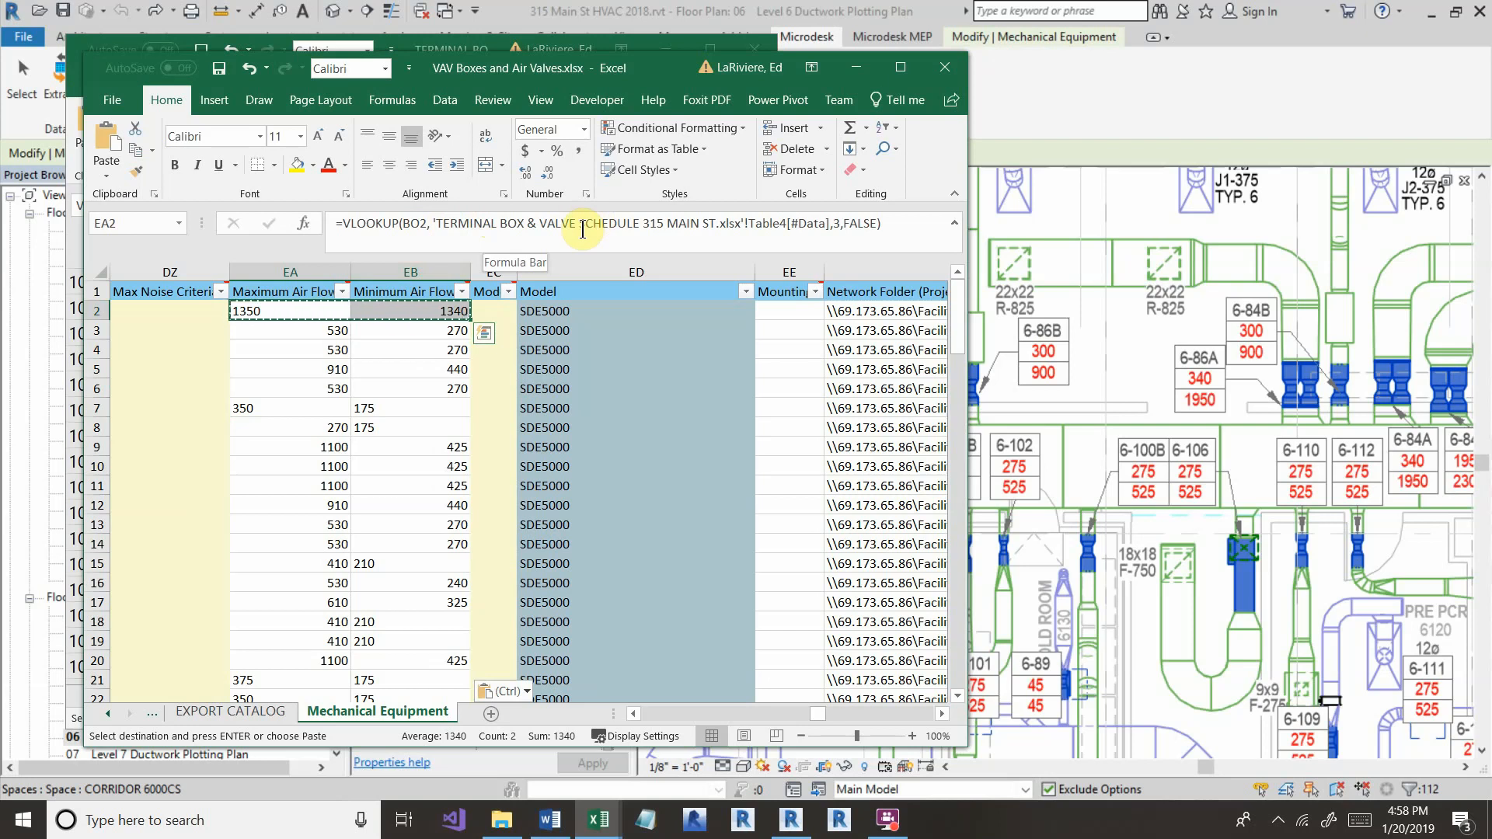
key(ctrl+shift+Down)
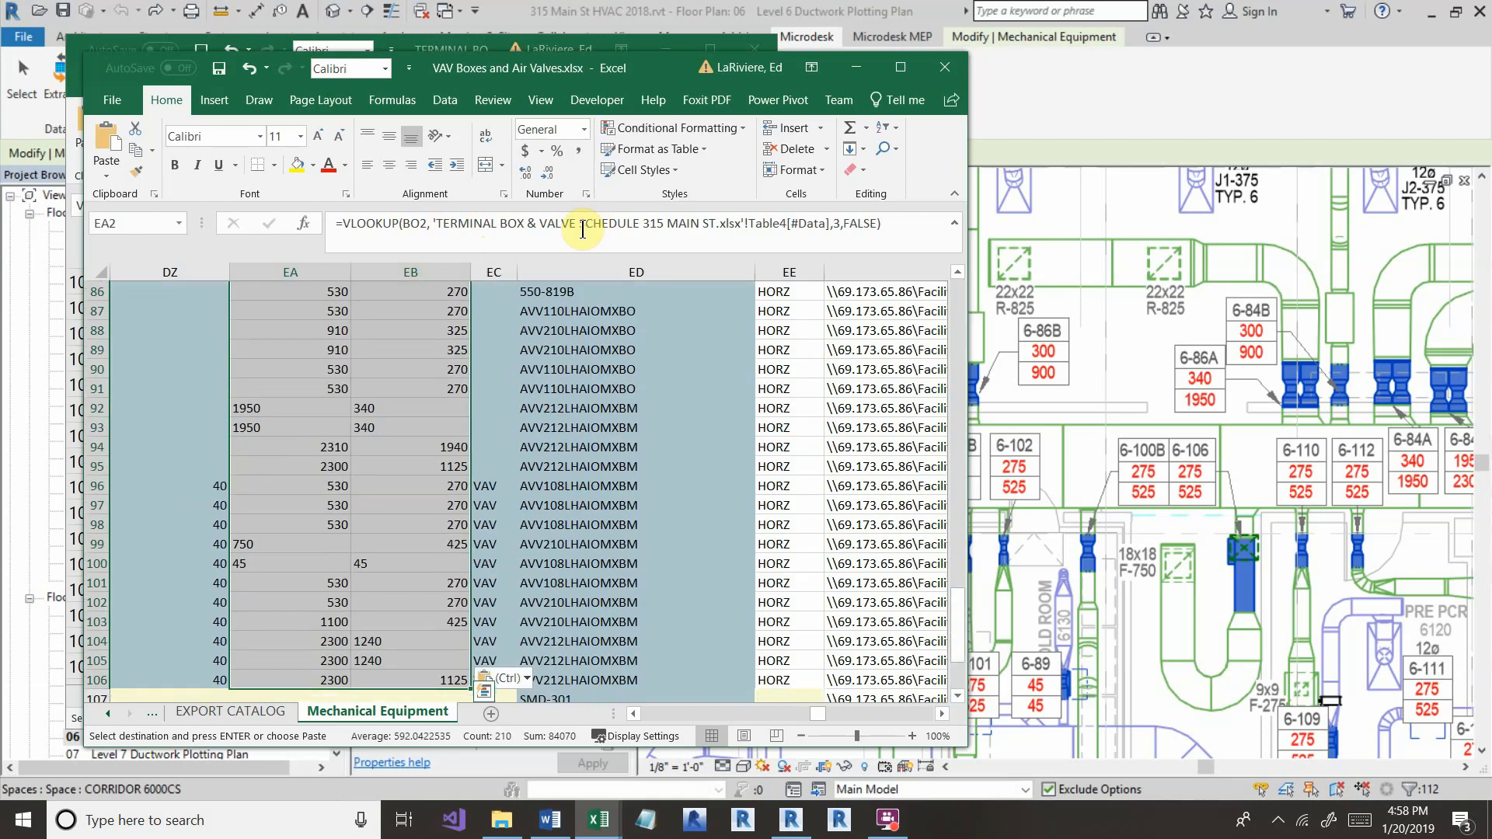
key(ctrl+c)
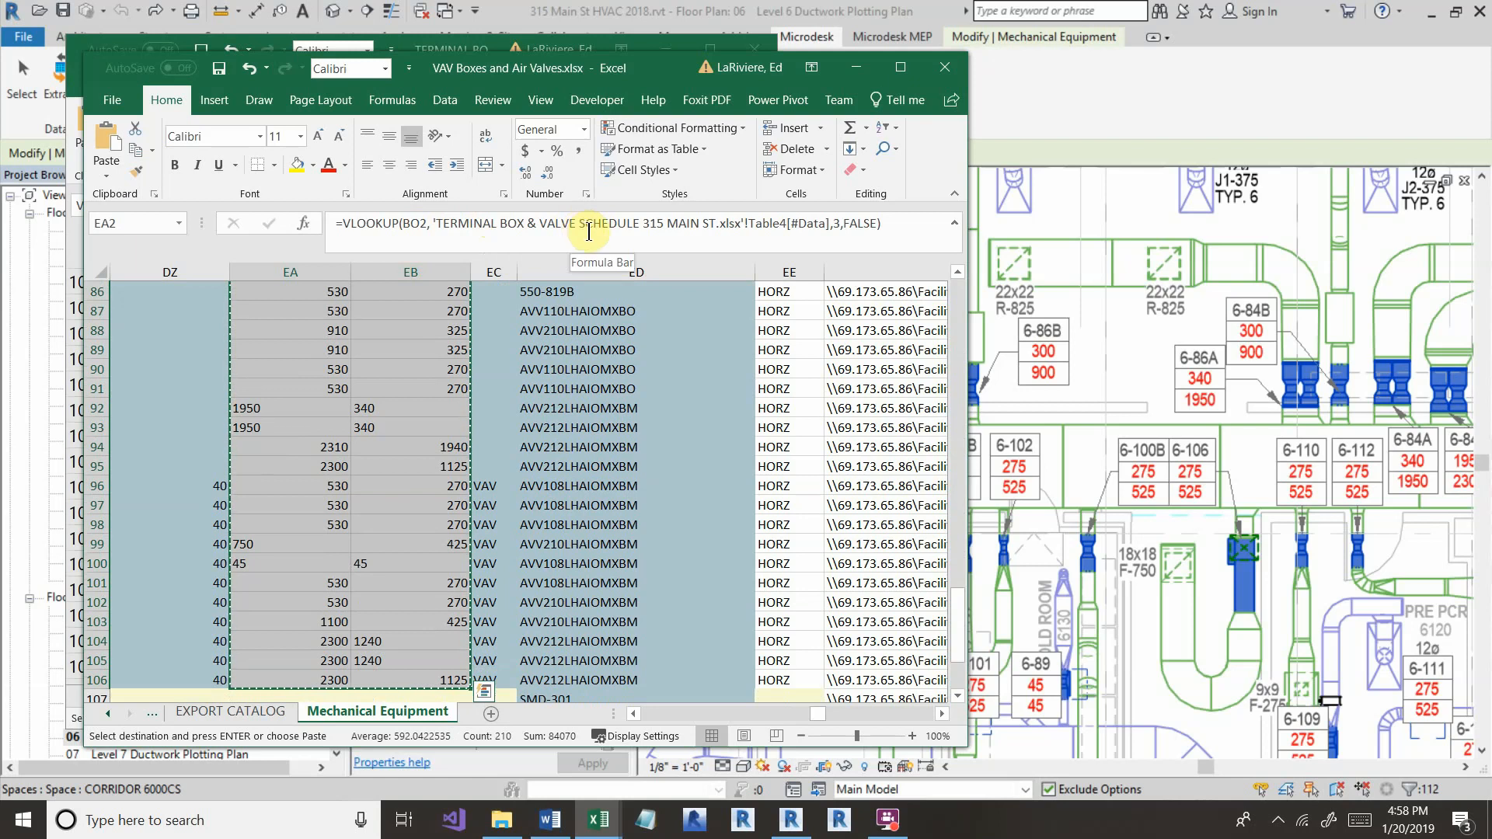
drag(958, 625, 959, 287)
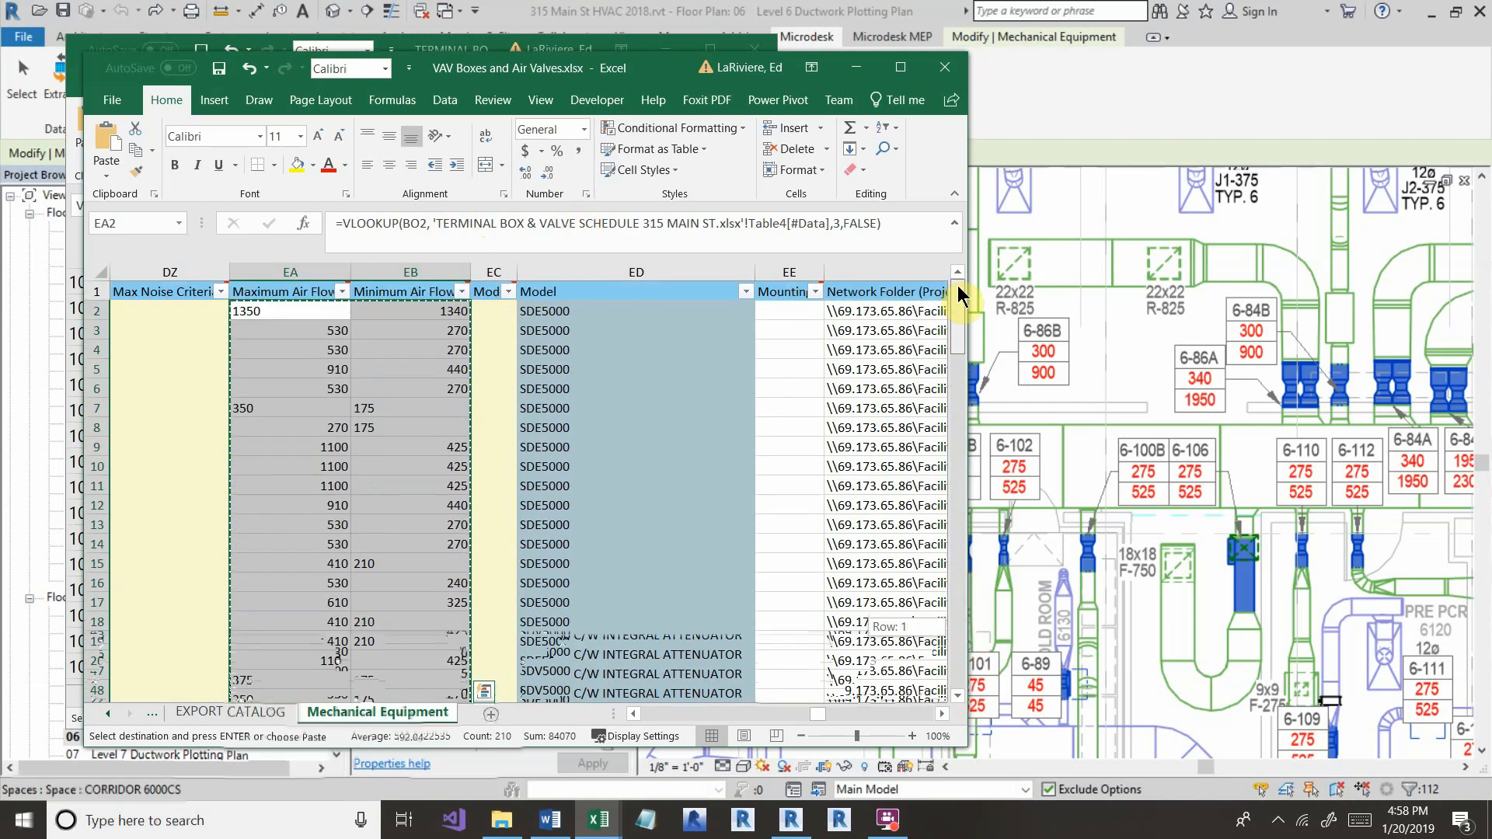
right_click(317, 311)
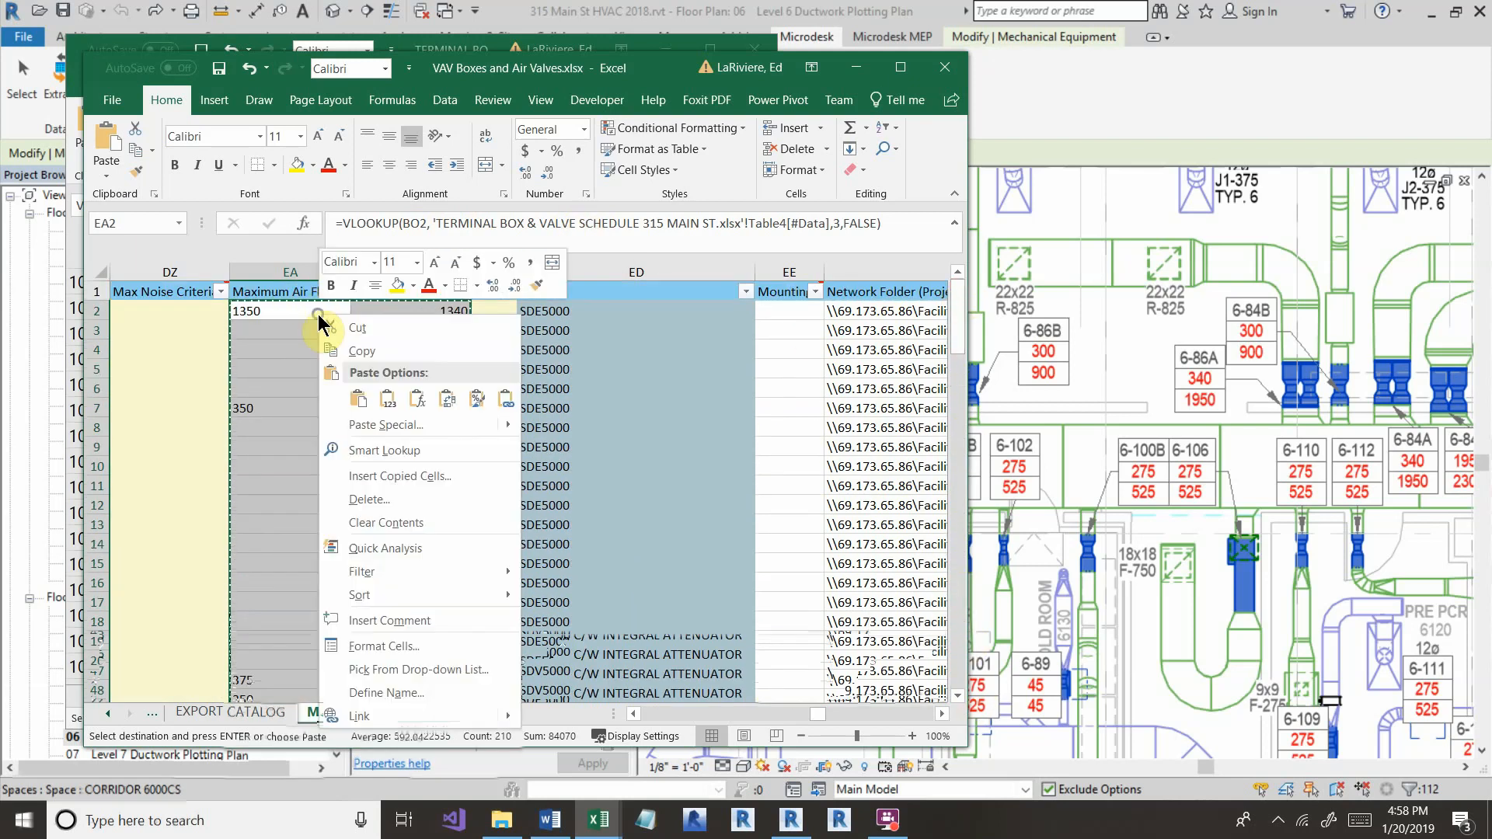
click(386, 404)
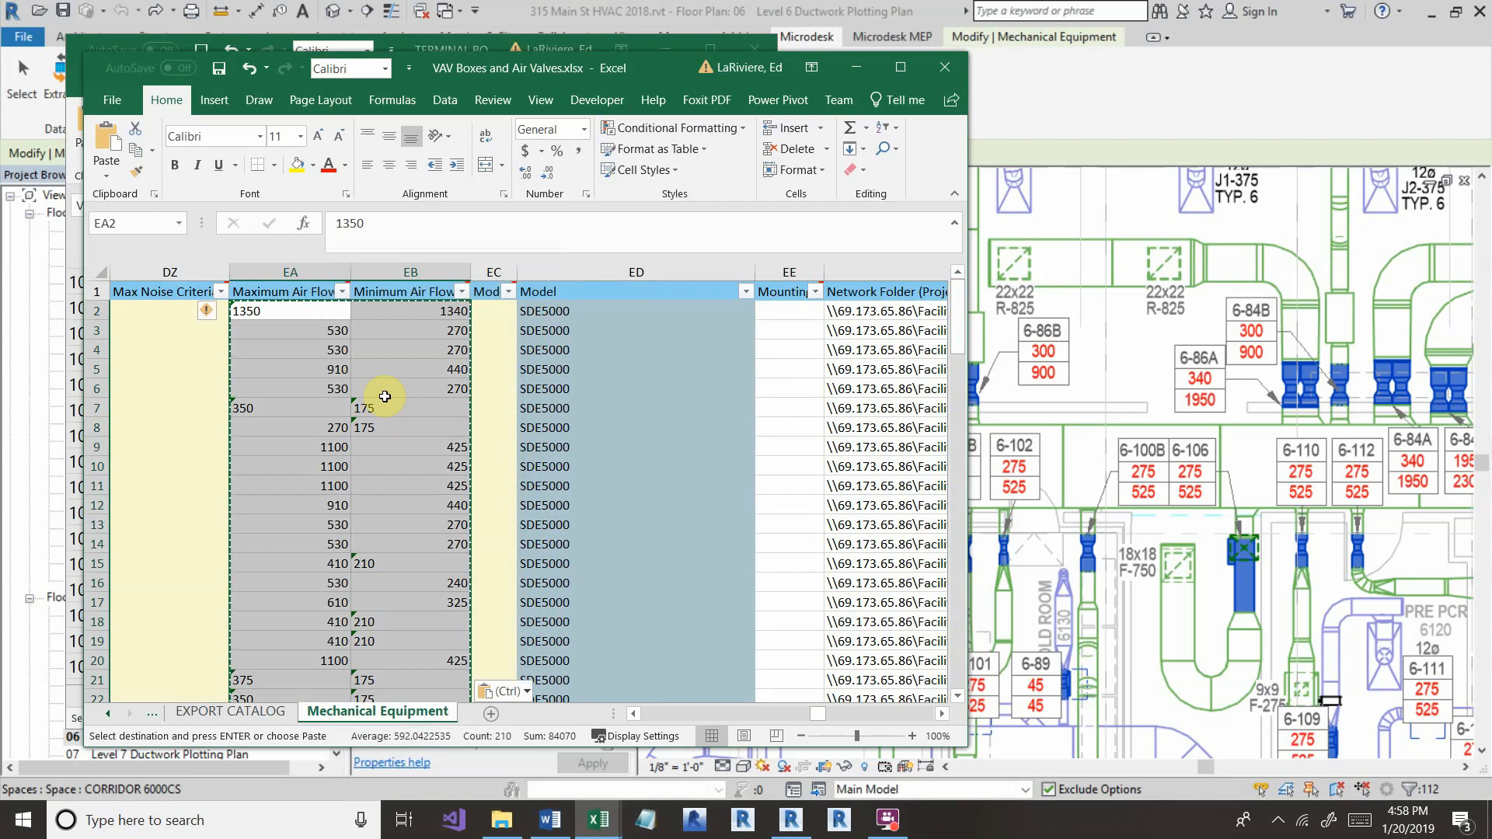
Check a few air flow cells for plain values and save the VAV Boxes and Air Valves workbook.
click(330, 354)
click(391, 389)
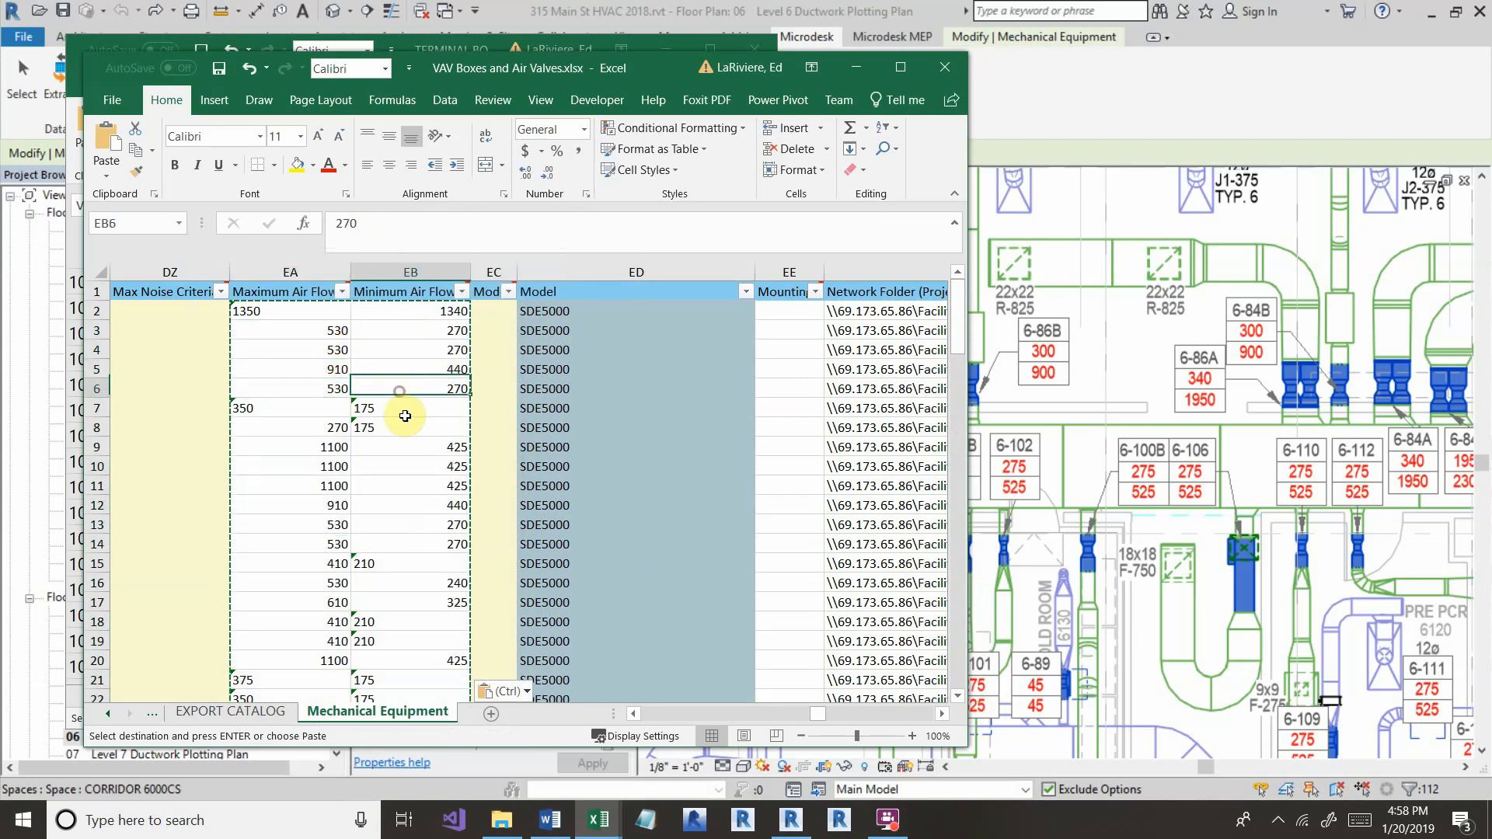
click(401, 428)
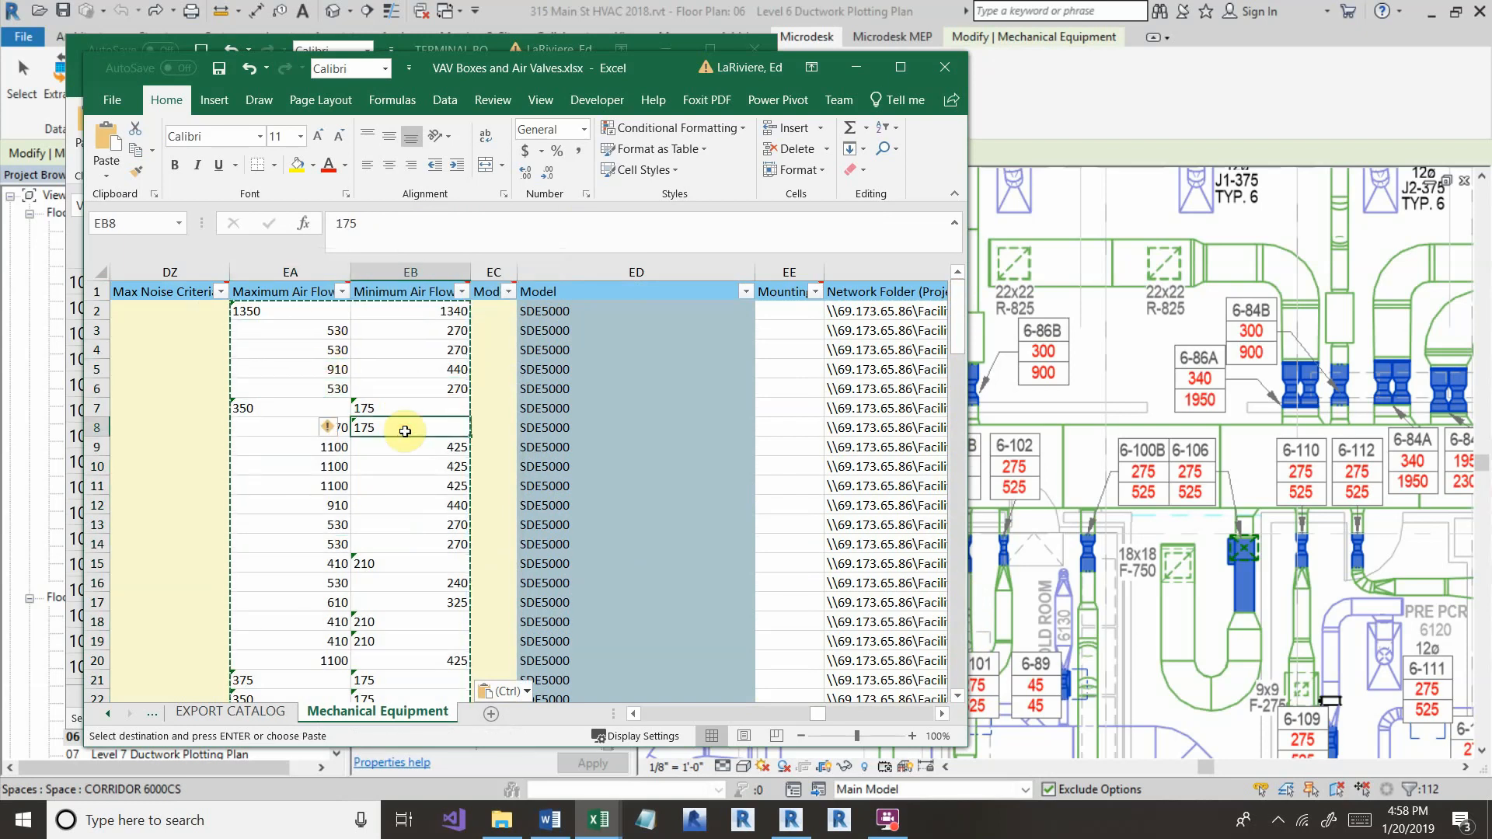
click(111, 108)
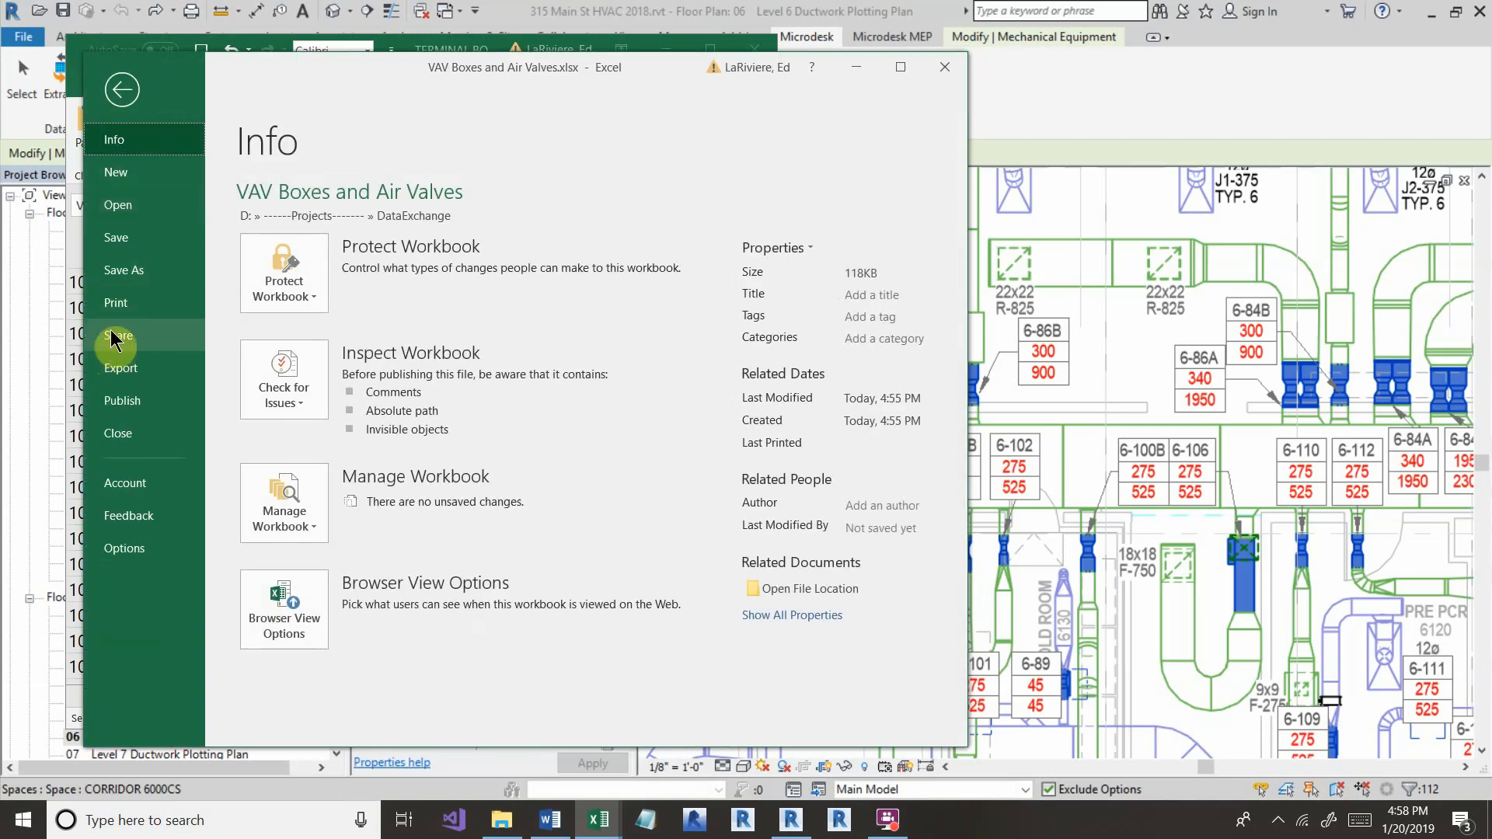
click(122, 247)
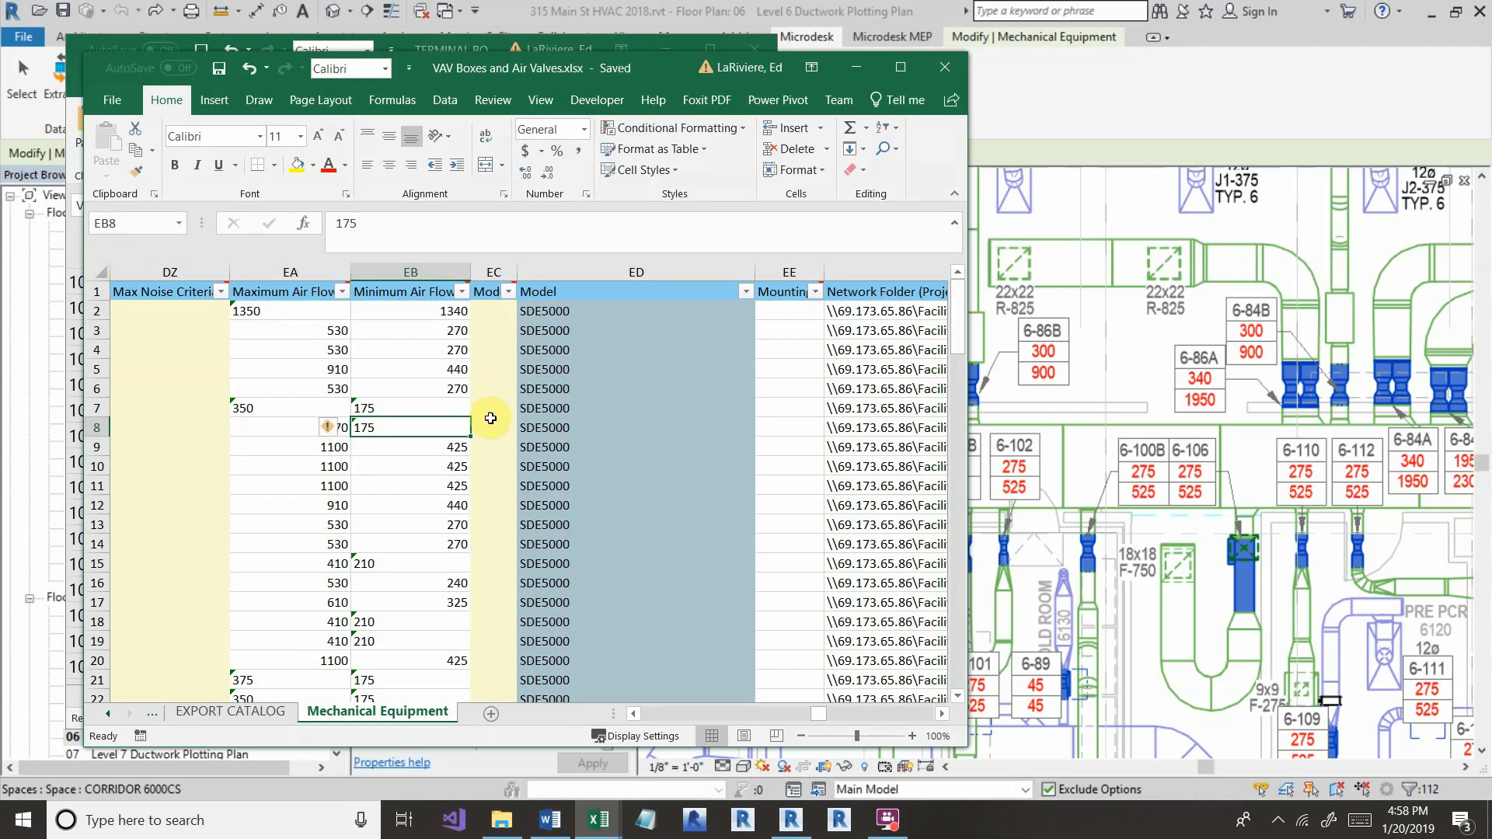
Switch to Revit, clear the equipment selection and update the model from VAV Boxes and Air Valves.xlsx with Data Exchange.
click(1133, 343)
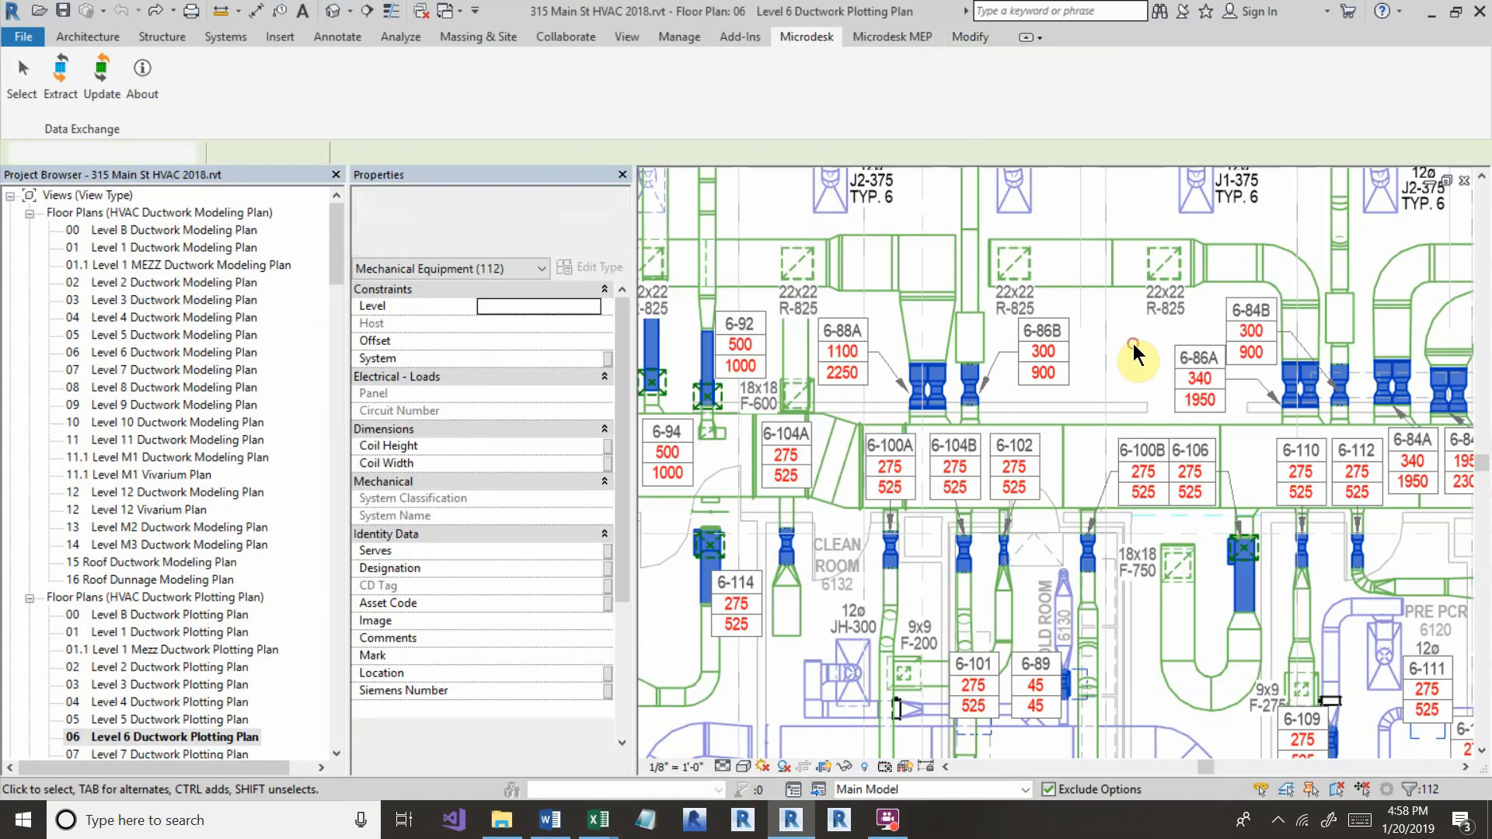
click(1133, 344)
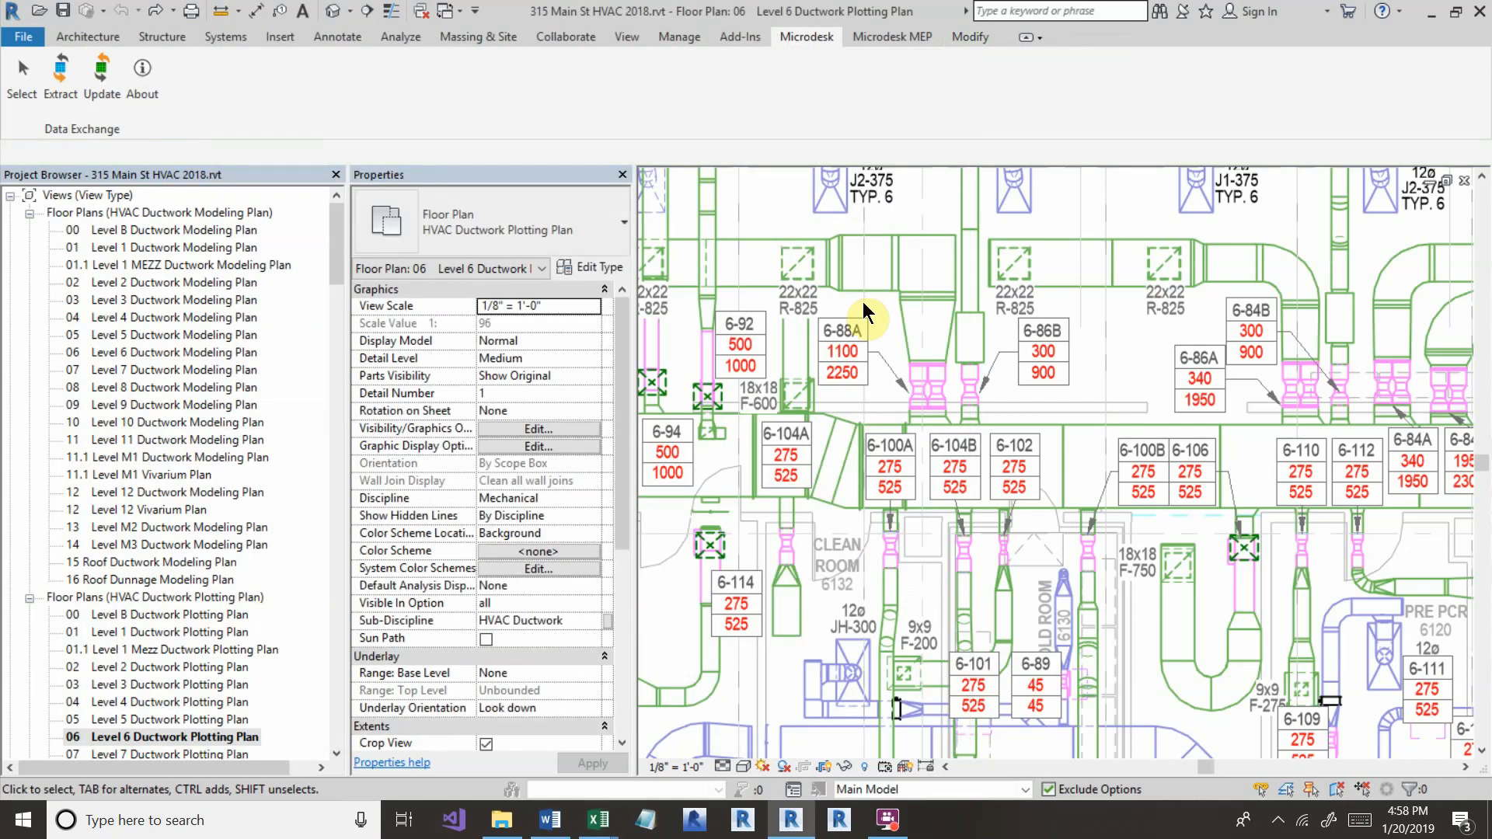
click(110, 65)
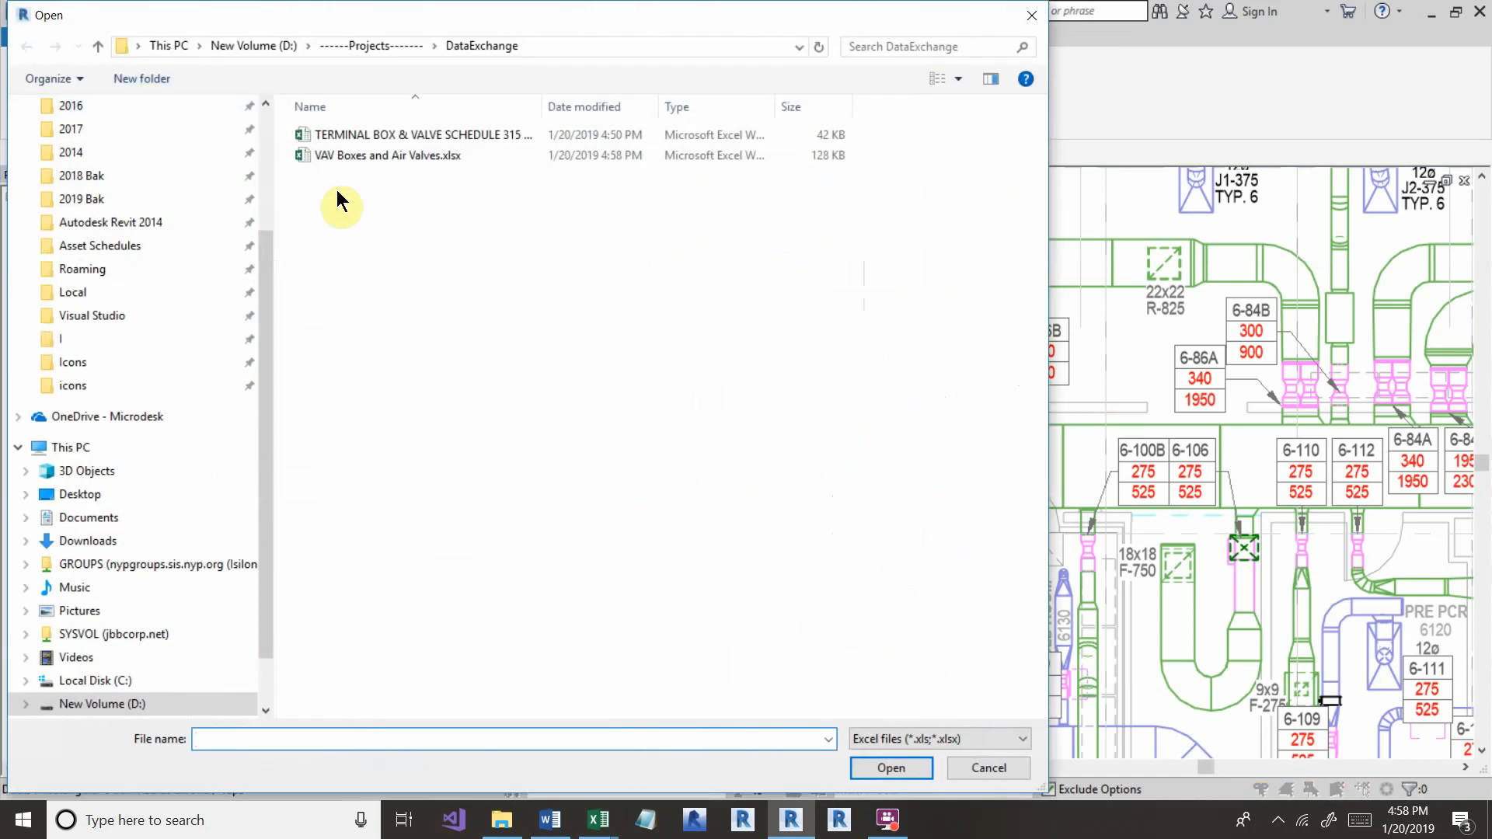
click(373, 156)
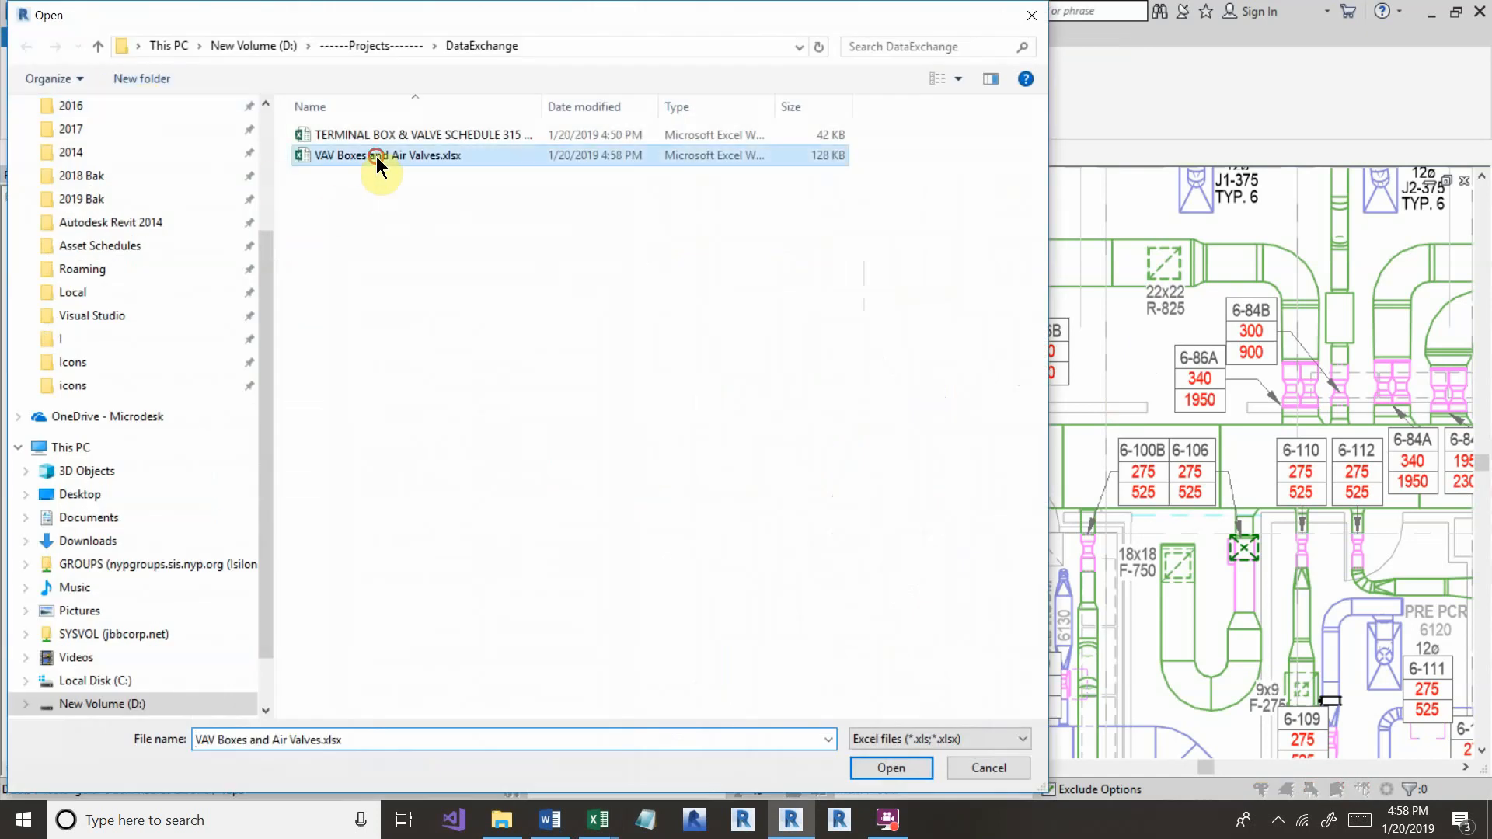
click(902, 765)
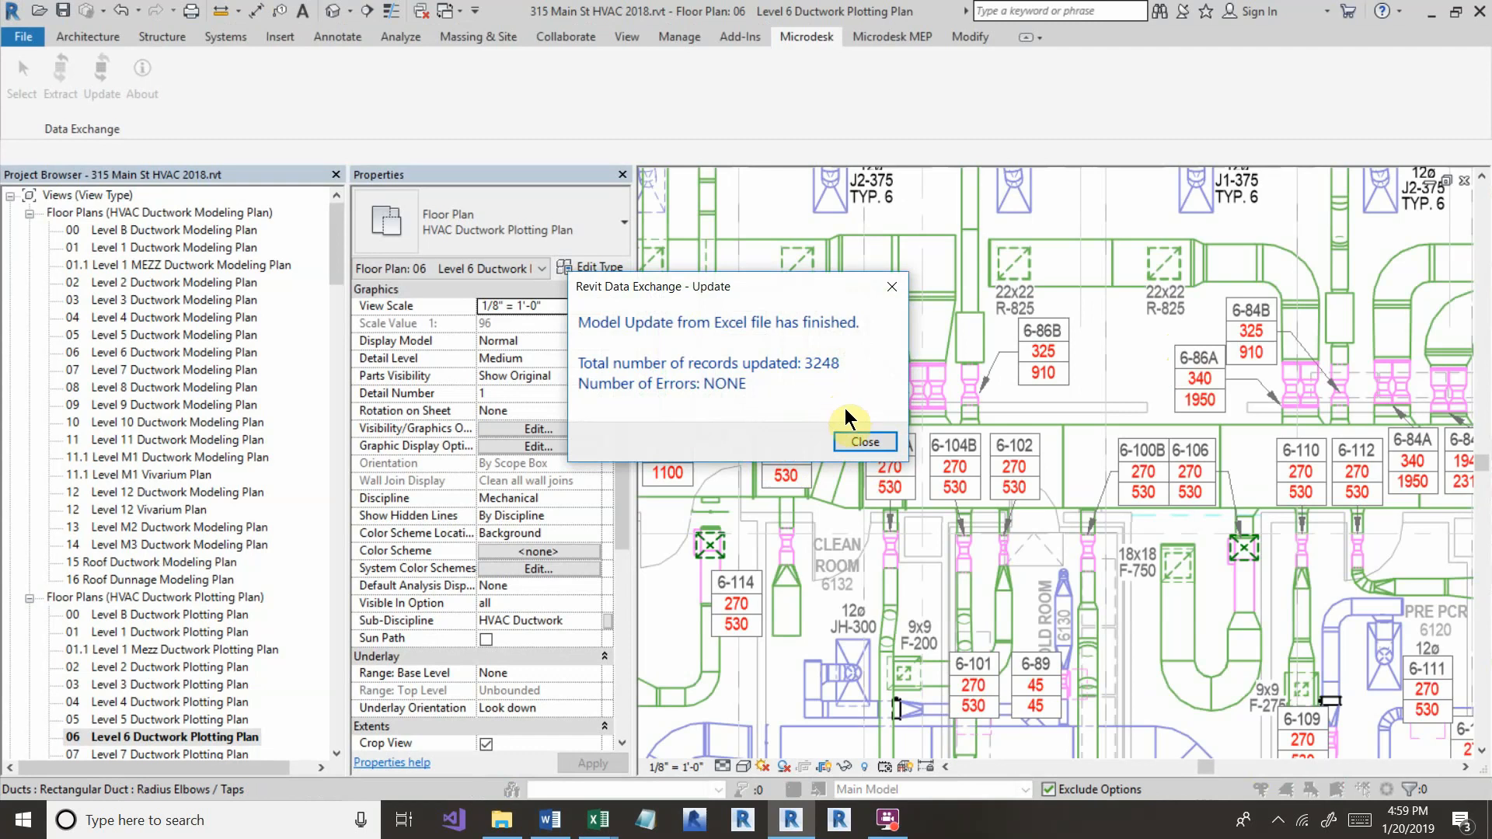
click(869, 443)
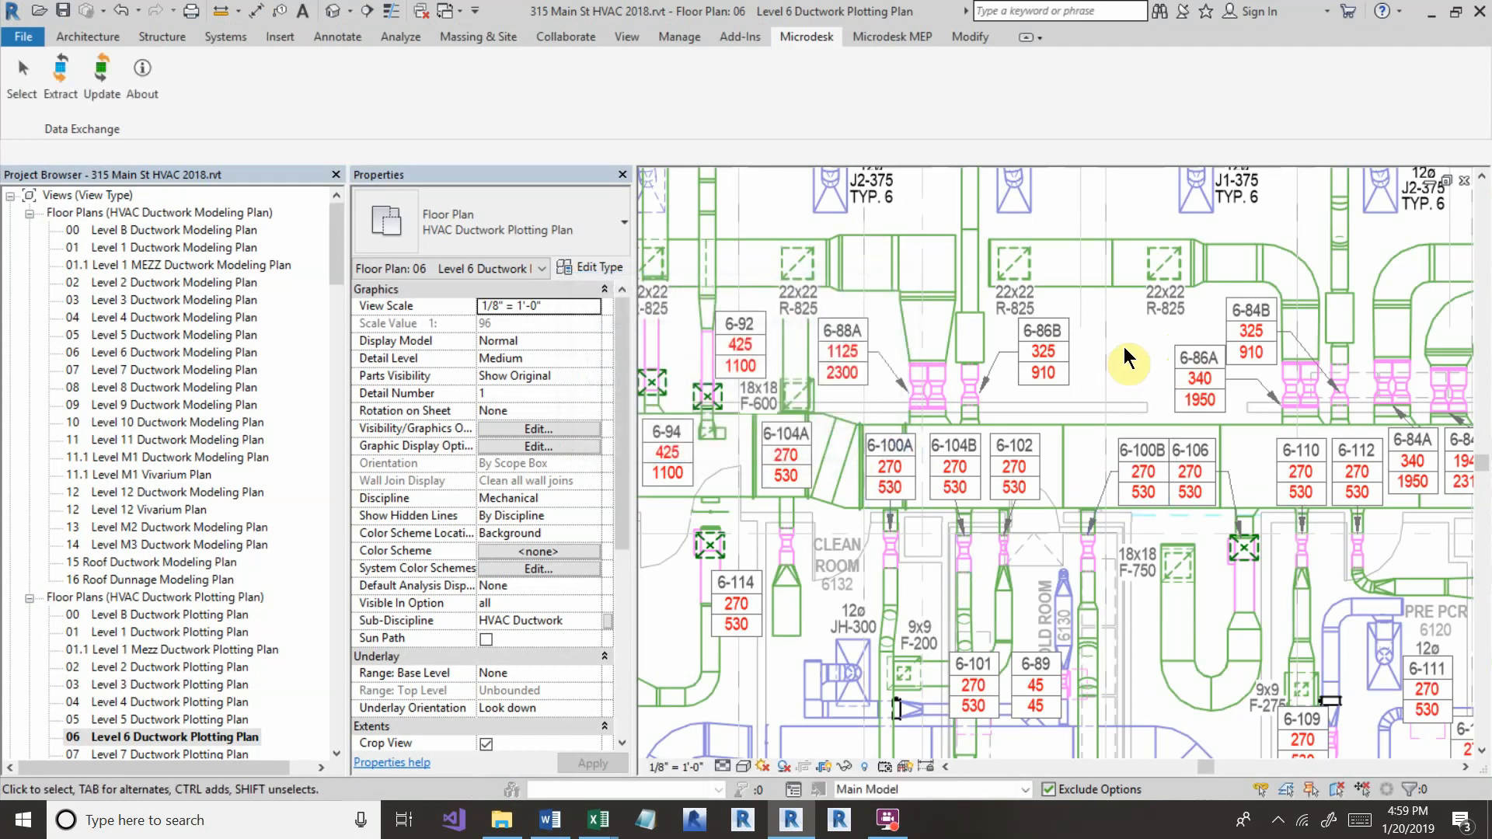